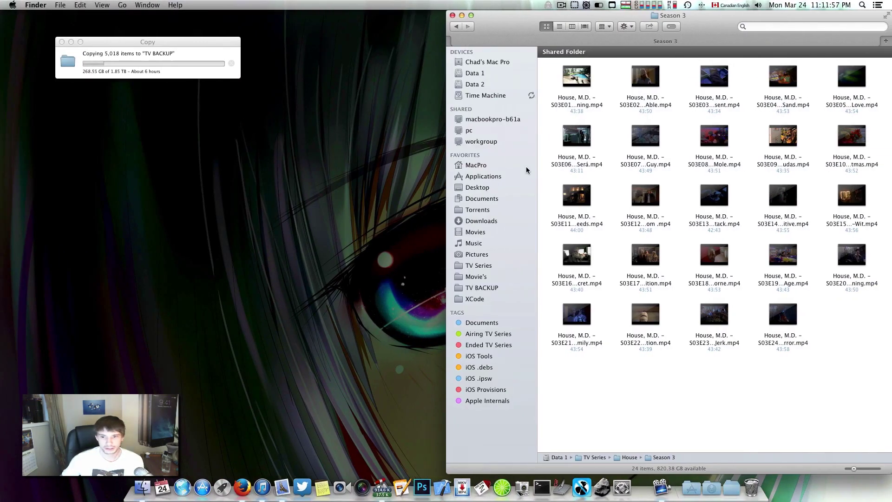
- Leave the Finder desktop for the next full-screen space with Control+Right
key("ctrl+Right")
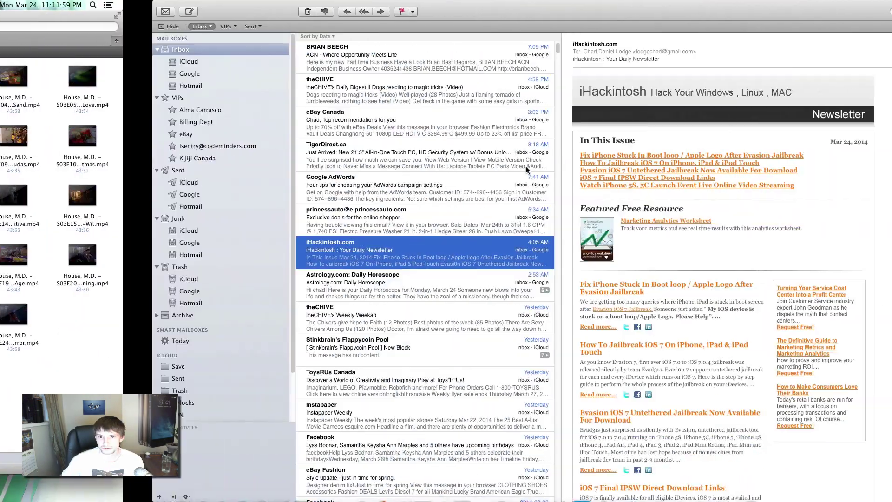
- Move to the iTunes space and open, then close, the Breaking Bad episode list
key("ctrl+Right")
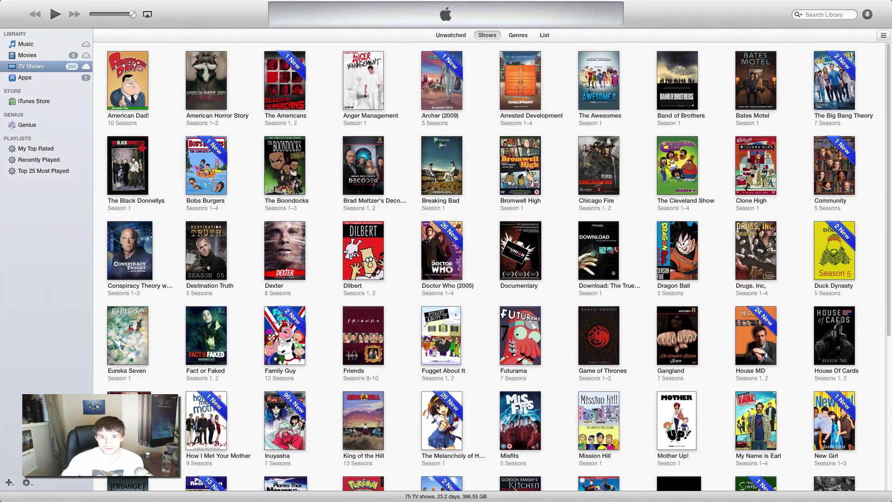
scroll(493, 196, "down", 5)
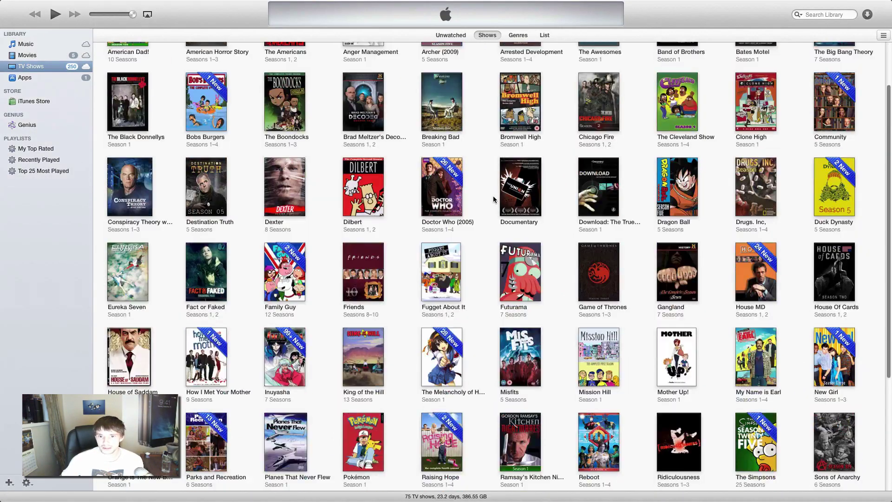
scroll(493, 197, "up", 5)
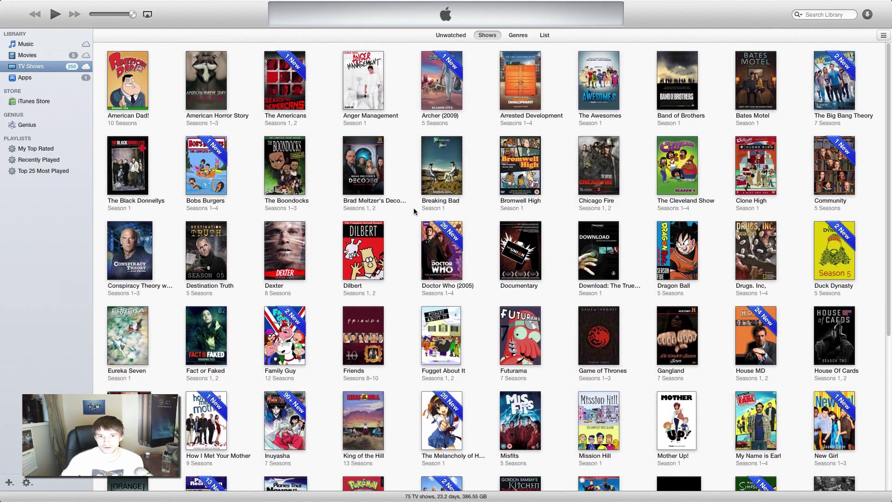
left_click(439, 189)
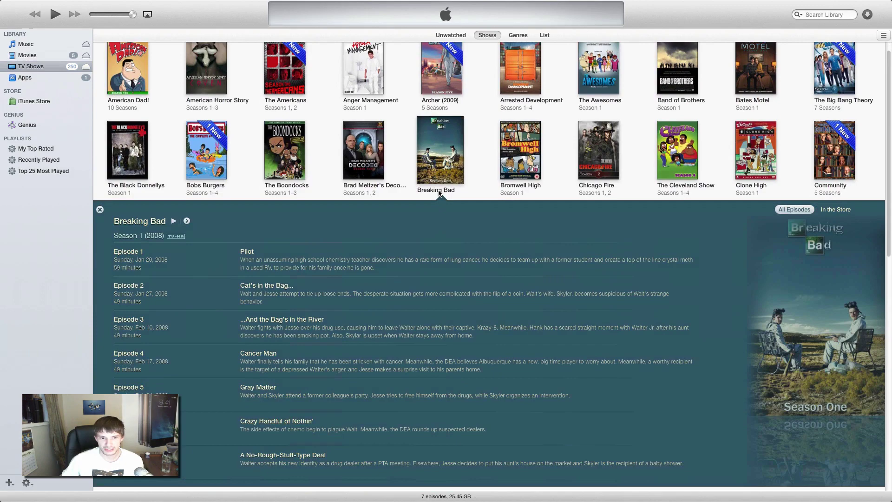
left_click(437, 171)
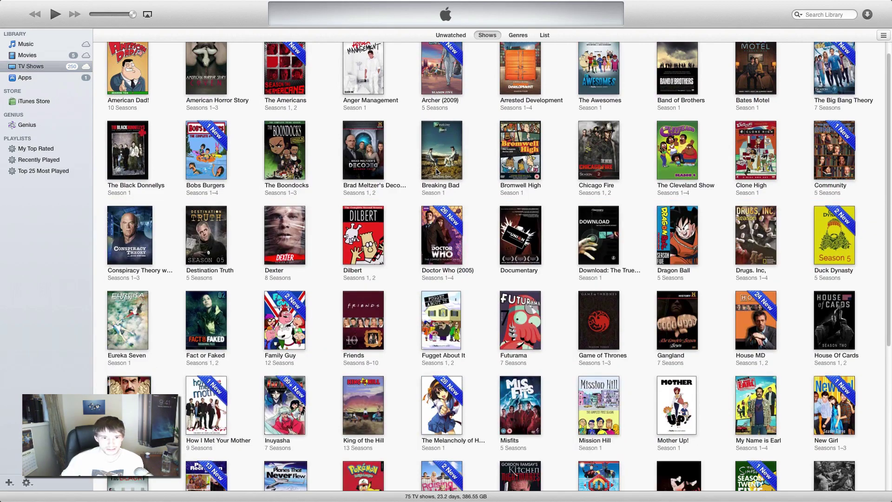
scroll(437, 171, "down", 5)
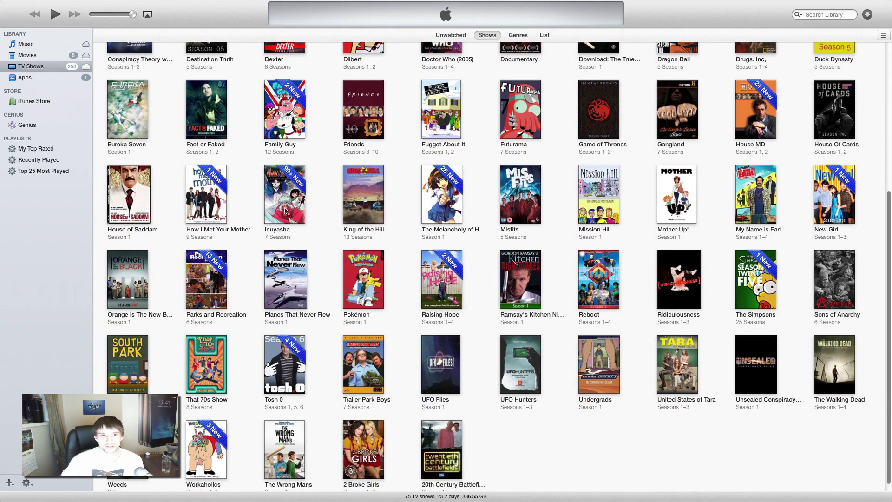
- Open King of the Hill and view its Season 2 and Season 6 episodes
left_click(371, 208)
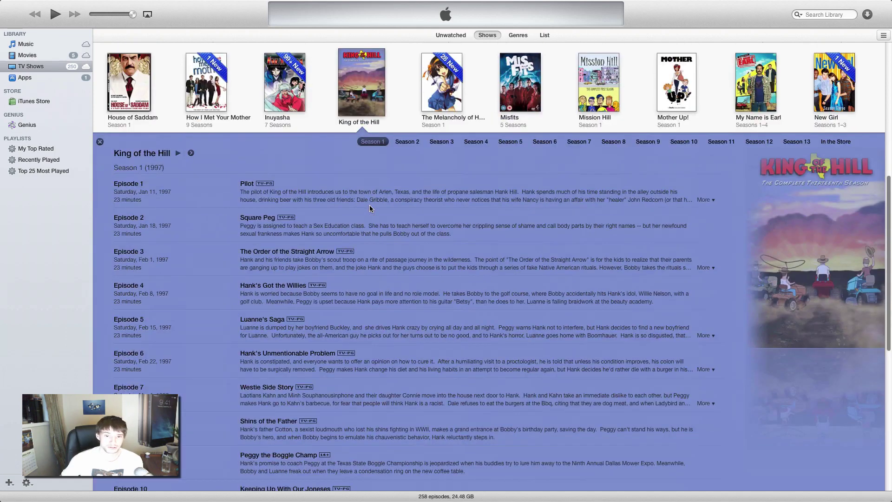
left_click(414, 142)
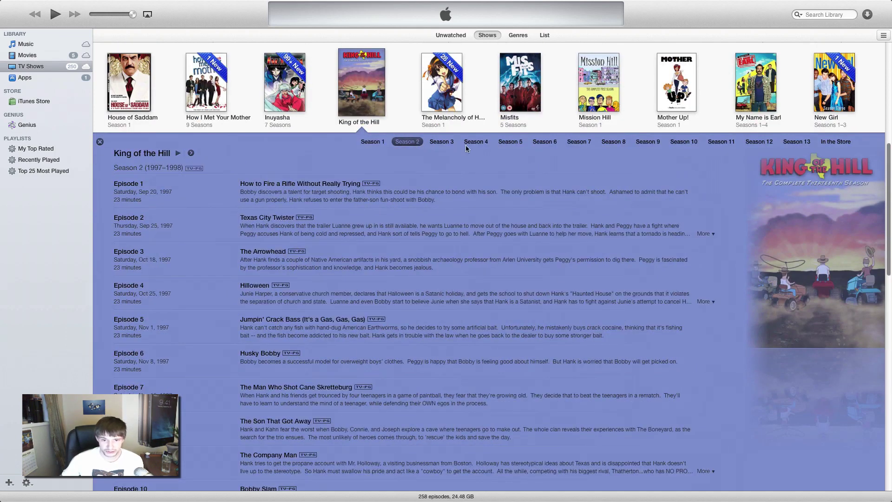
left_click(541, 144)
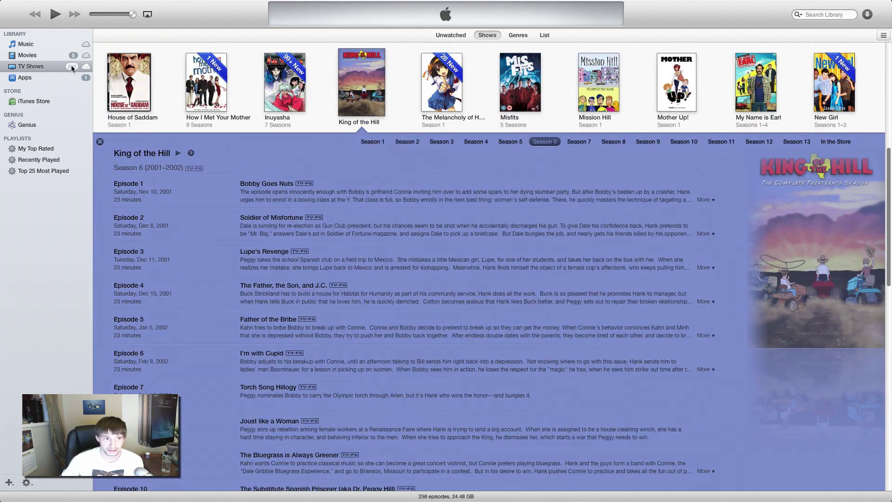
- Switch the library to Movies and scroll through the movie collection
left_click(53, 56)
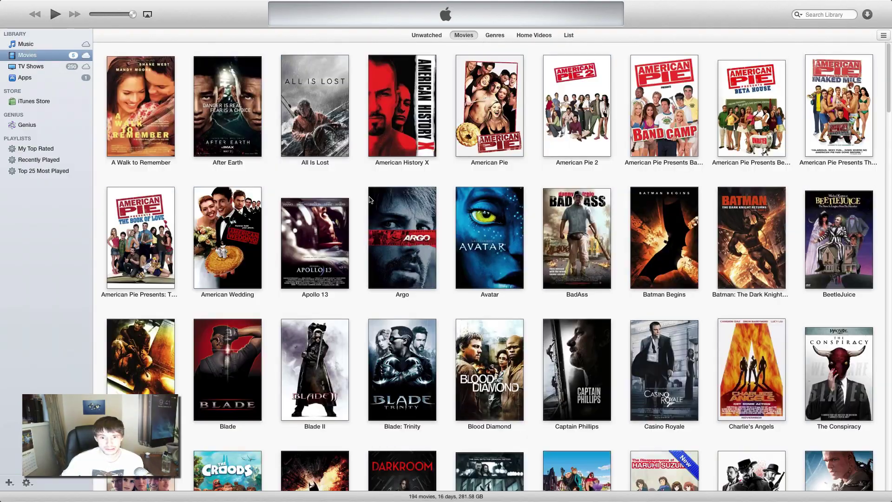
scroll(370, 199, "down", 10)
scroll(370, 199, "down", 10)
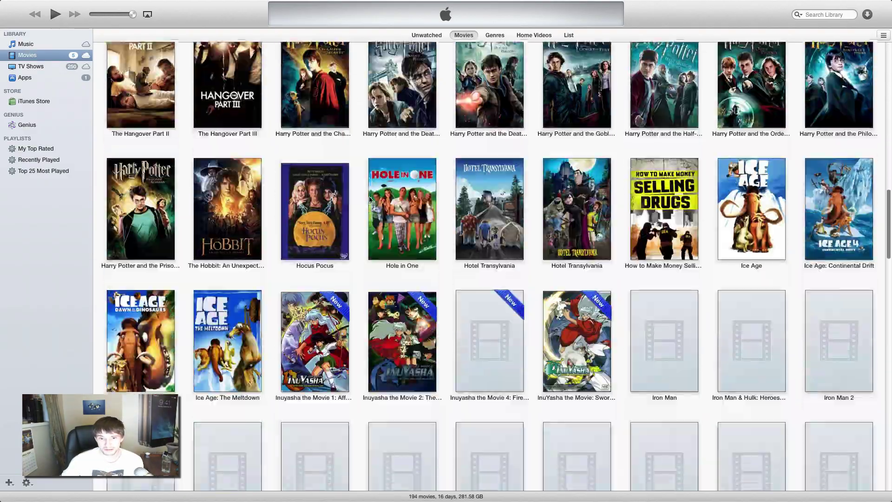
scroll(369, 199, "up", 15)
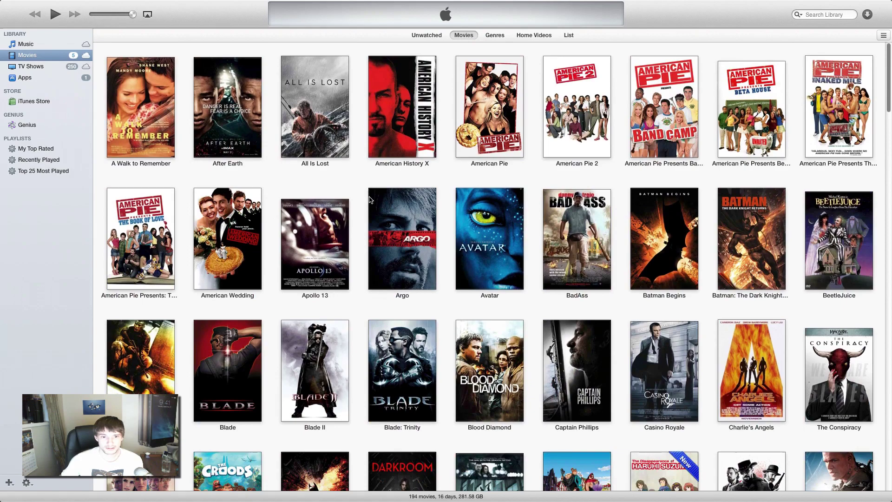
- Return to the TV Shows library and close the King of the Hill episode list
key("ctrl+Left")
key("ctrl+Right")
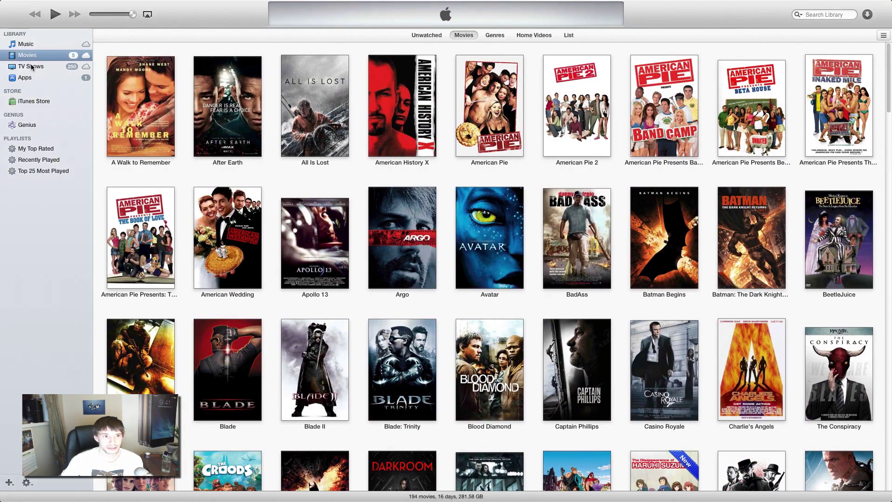
left_click(23, 67)
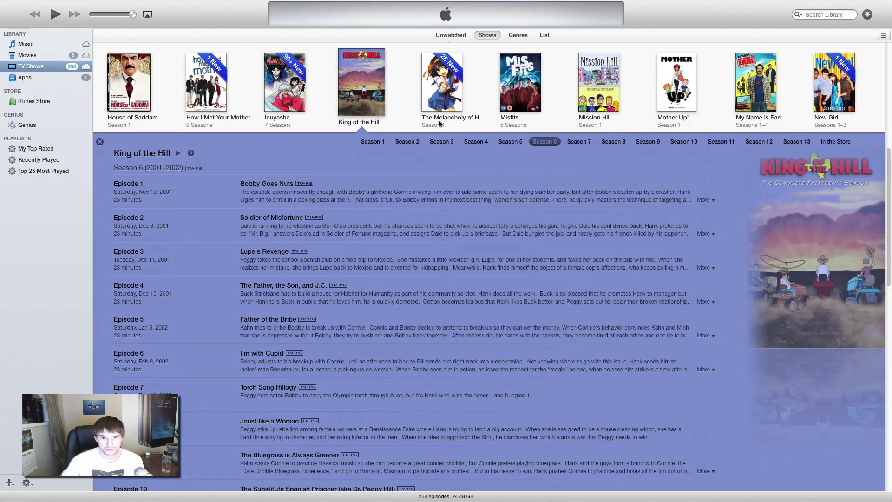
left_click(354, 93)
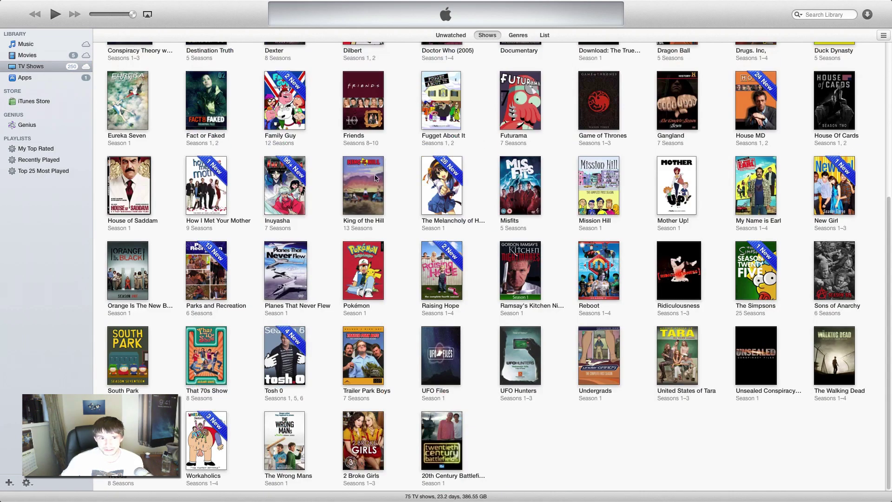
scroll(376, 178, "up", 3)
- Open House MD to list Season 1 (2004–2005), 46 episodes totalling 60.28 GB
scroll(376, 177, "up", 3)
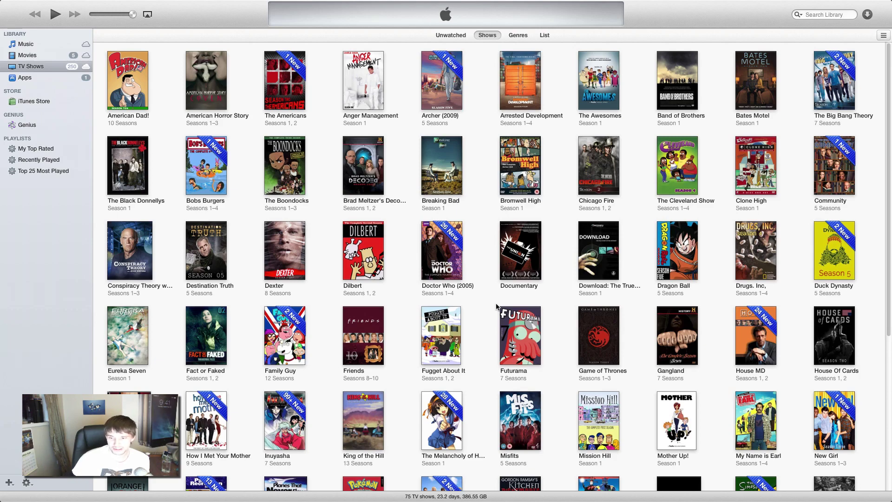
left_click(767, 353)
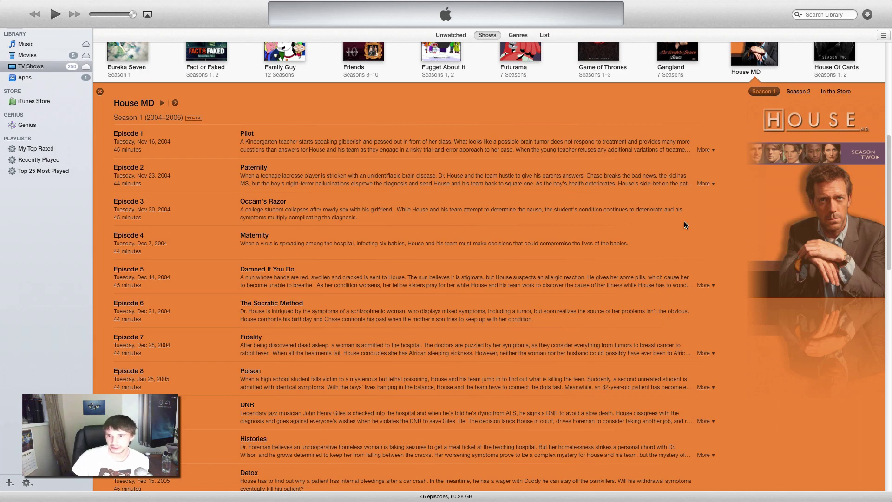
- Show House MD Season 2 and select episode 8, The Mistake
left_click(794, 90)
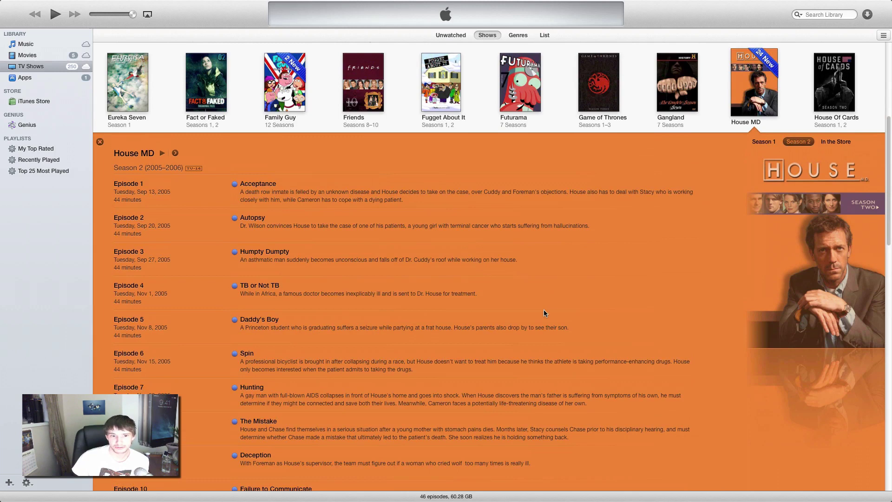
scroll(544, 310, "down", 5)
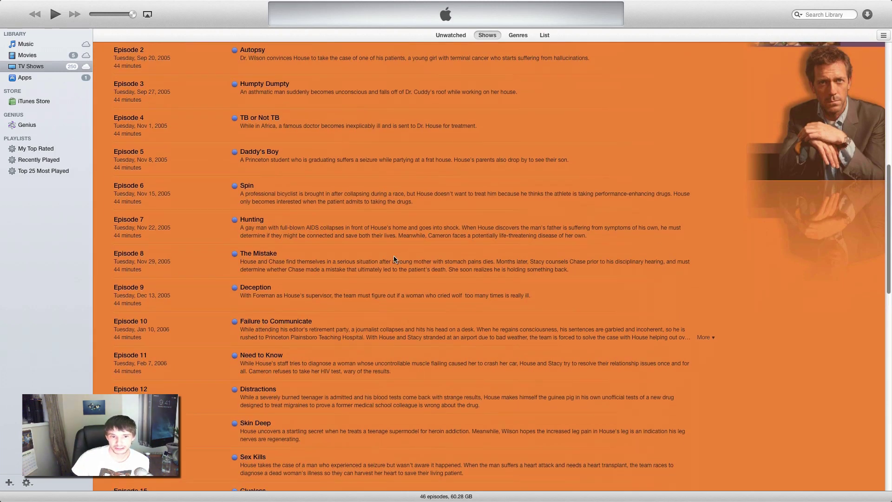
left_click(391, 262)
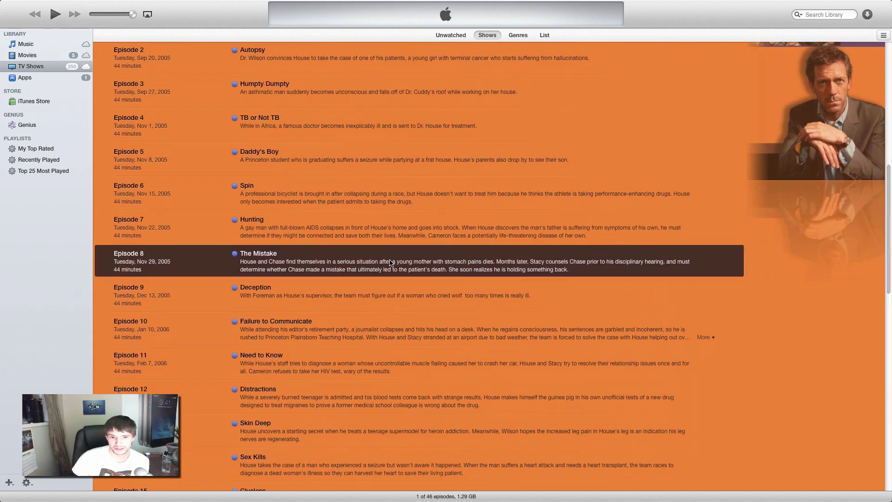
scroll(422, 194, "up", 4)
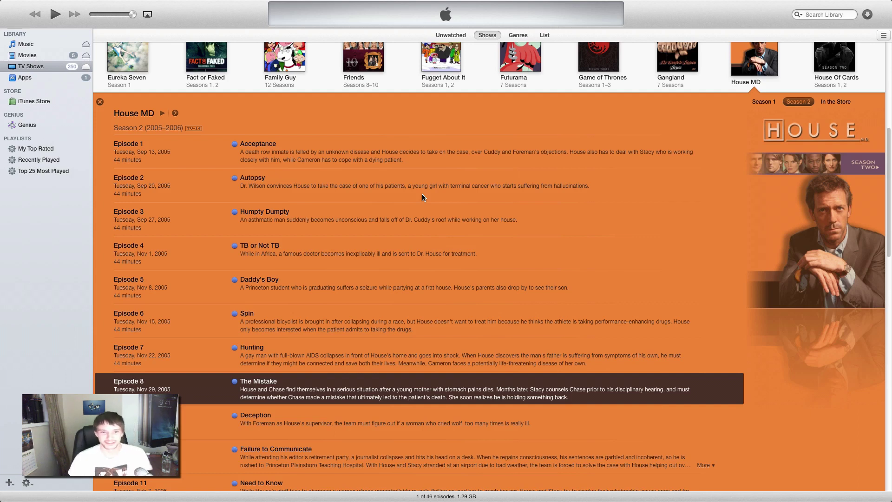
- Dismiss the Autopsy episode's context menu unused and return to the Finder Season 3 folder
right_click(422, 194)
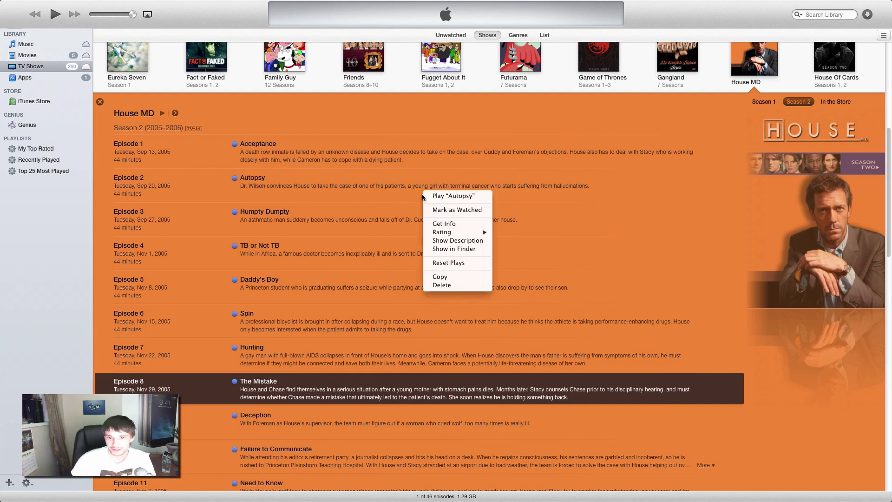
left_click(450, 113)
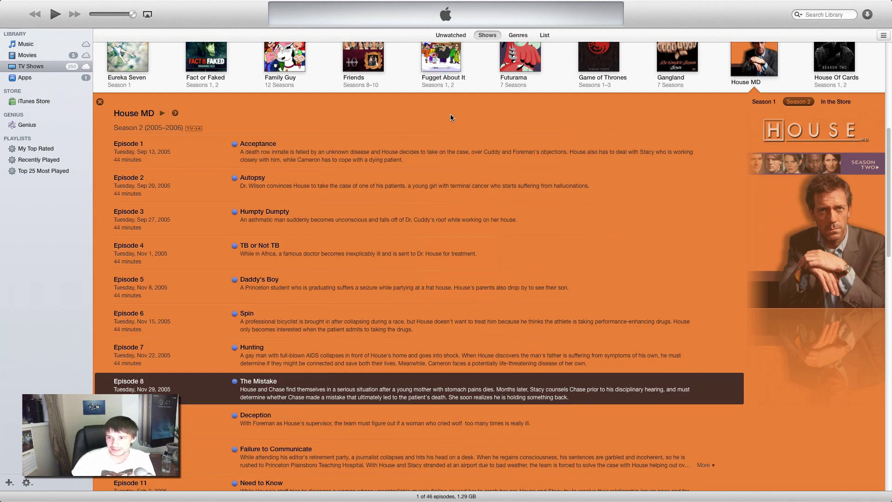
key("ctrl+Left")
key("ctrl+Left")
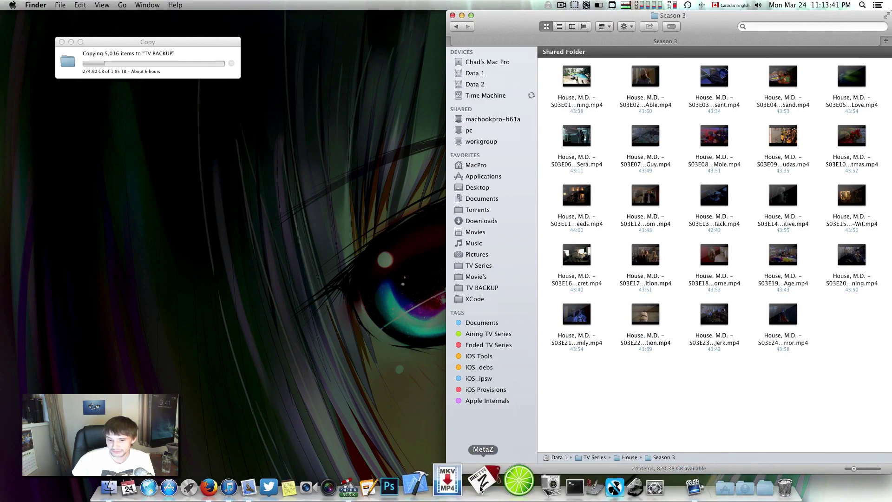
- Enlarge the MetaZ window and snap it to the left half beside Finder
left_click(410, 464)
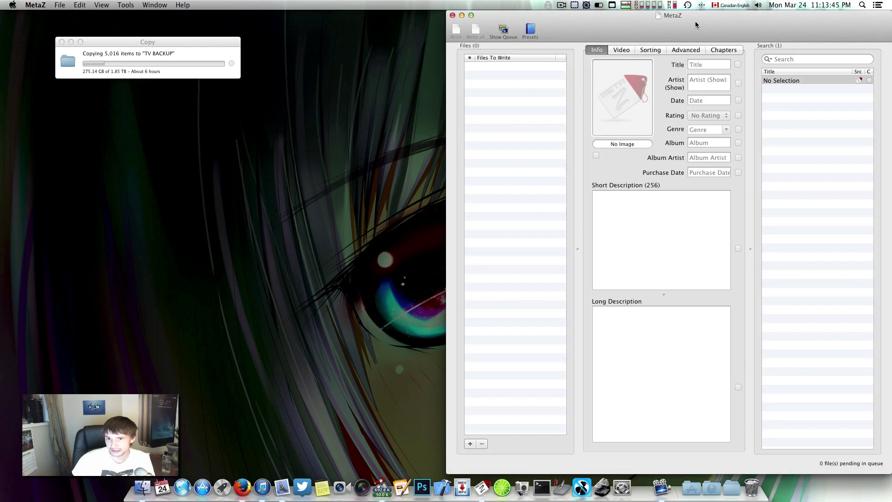
left_click_drag(697, 19, 392, 3)
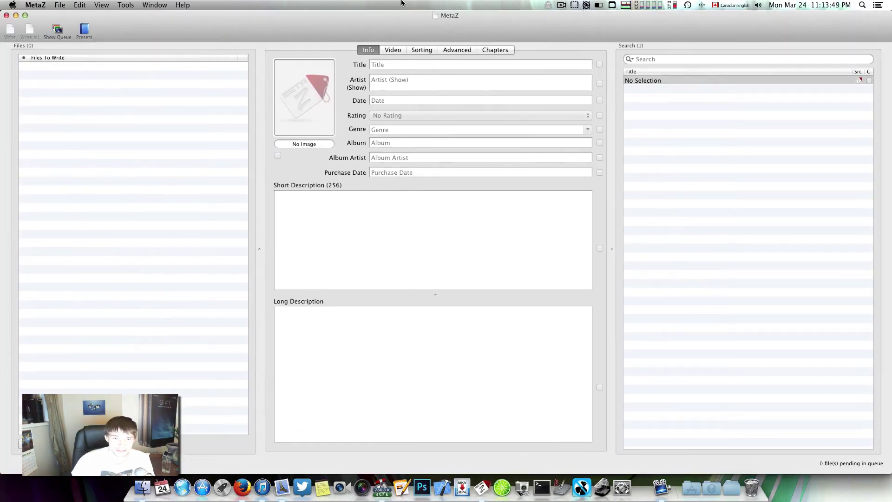
left_click_drag(400, 21, 2, 74)
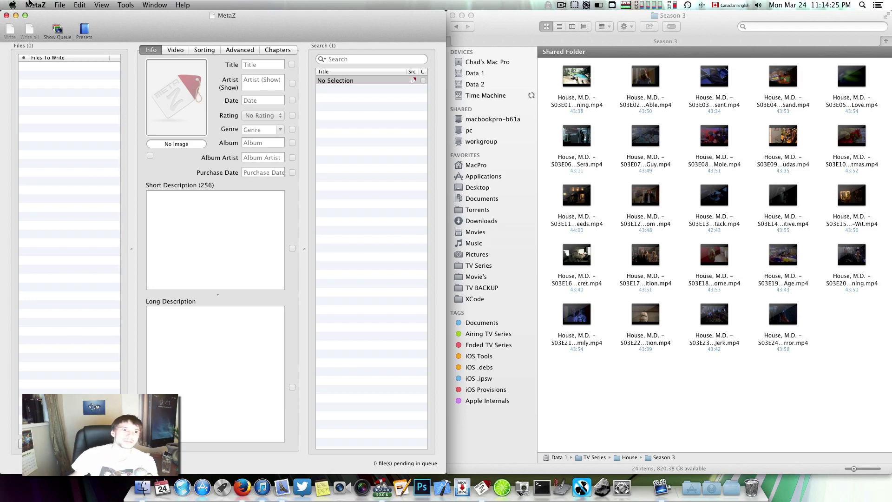
- Open MetaZ Preferences and move the window higher up
left_click(37, 5)
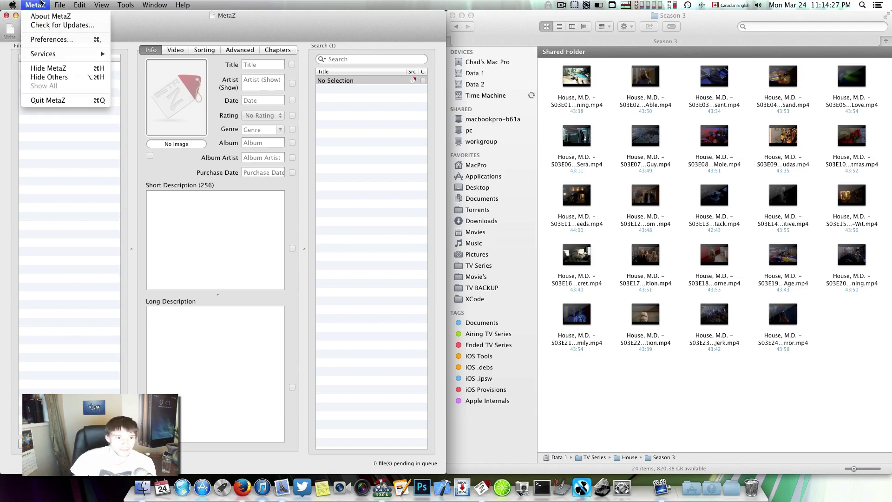
left_click(45, 41)
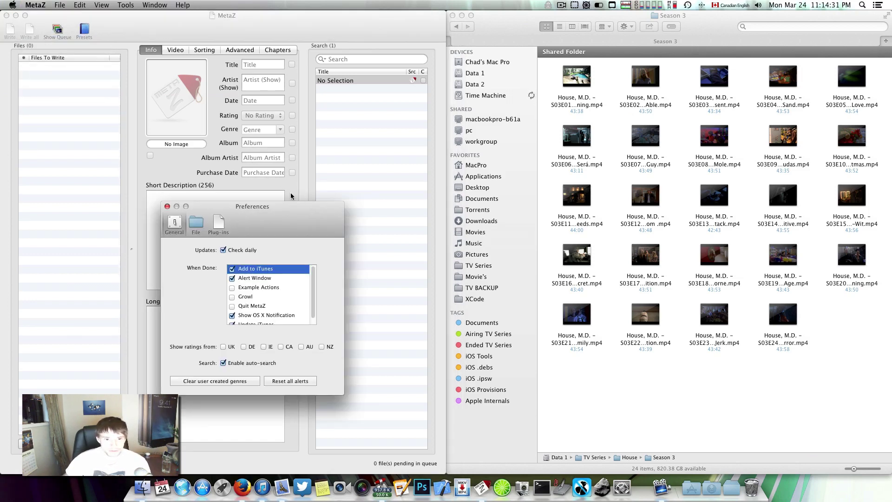
left_click_drag(284, 201, 315, 122)
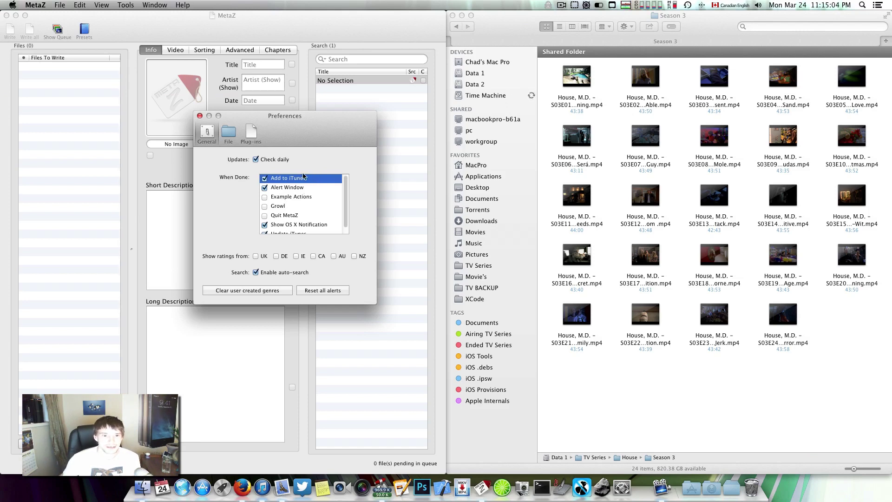
- Keep Update iTunes on, enable CA ratings, and switch to the File pane
scroll(302, 204, "down", 2)
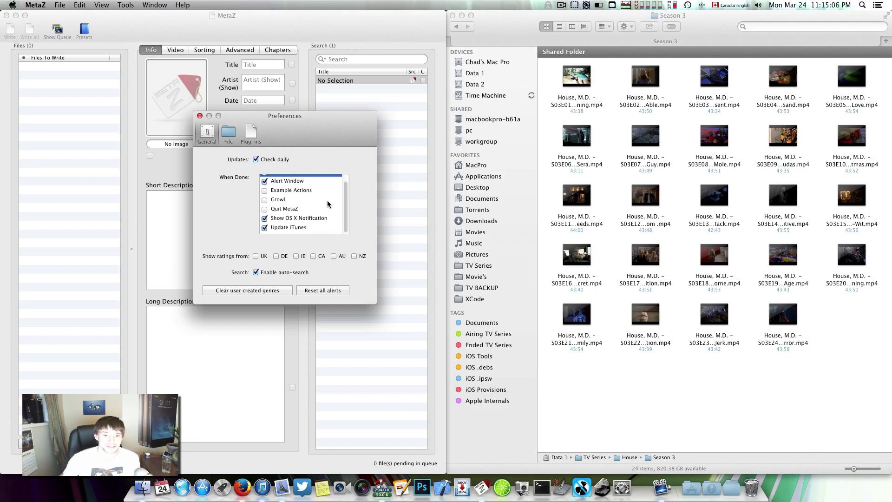
scroll(297, 194, "up", 2)
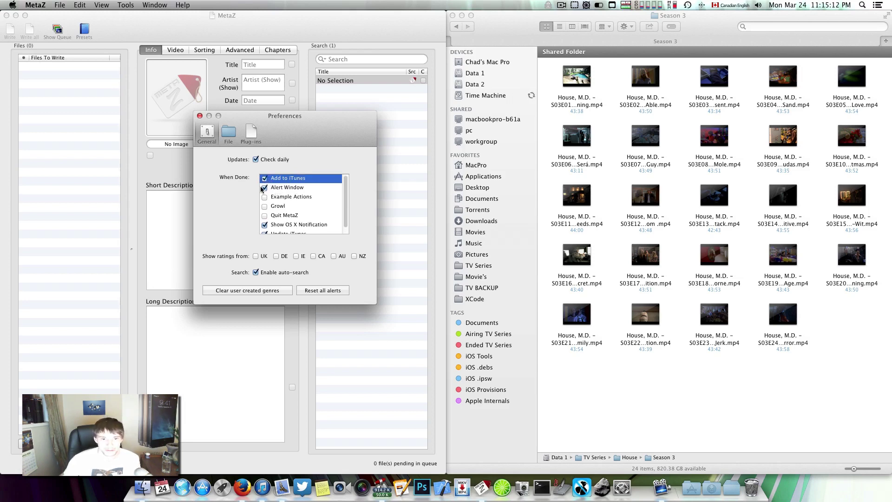
scroll(269, 222, "down", 1)
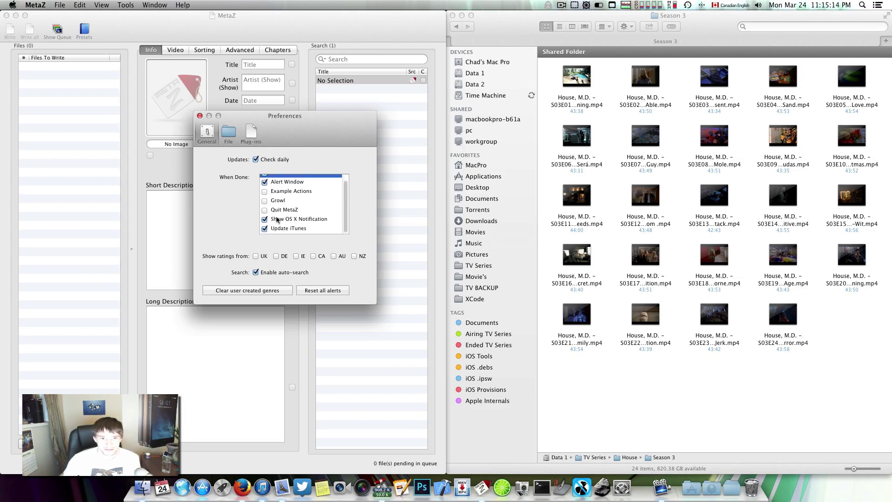
left_click(266, 228)
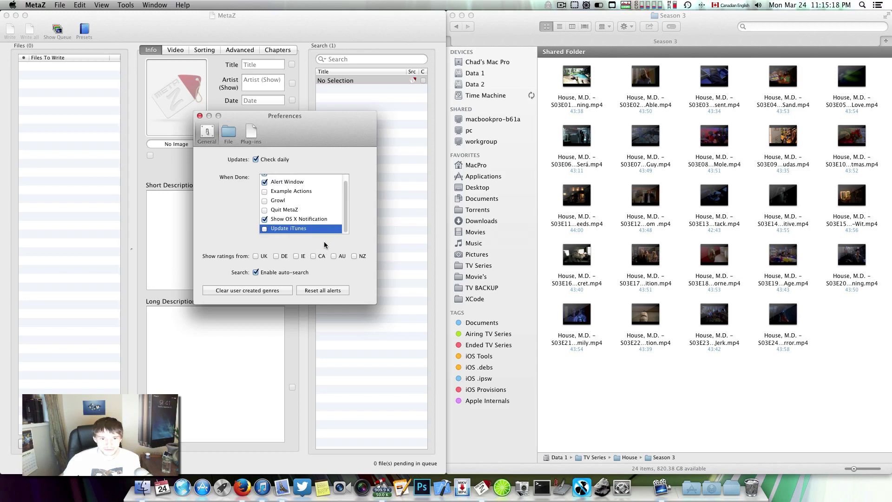
left_click(267, 230)
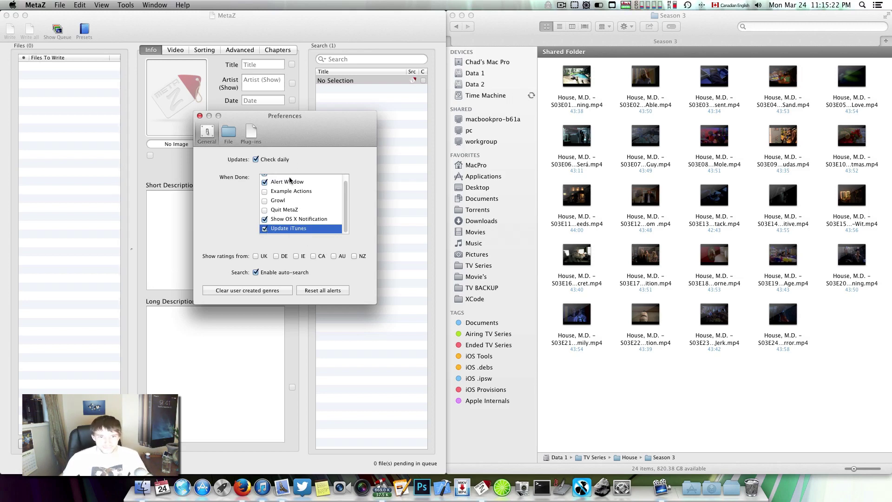
scroll(289, 180, "up", 1)
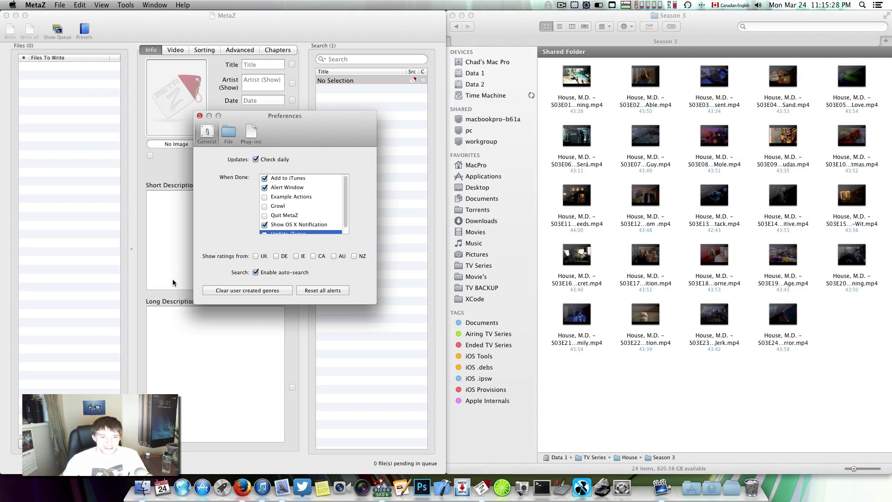
left_click(316, 256)
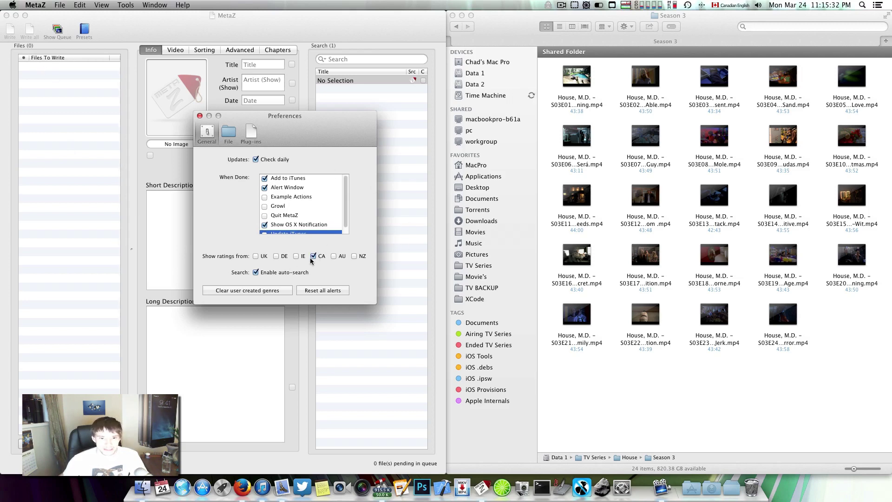
left_click(228, 134)
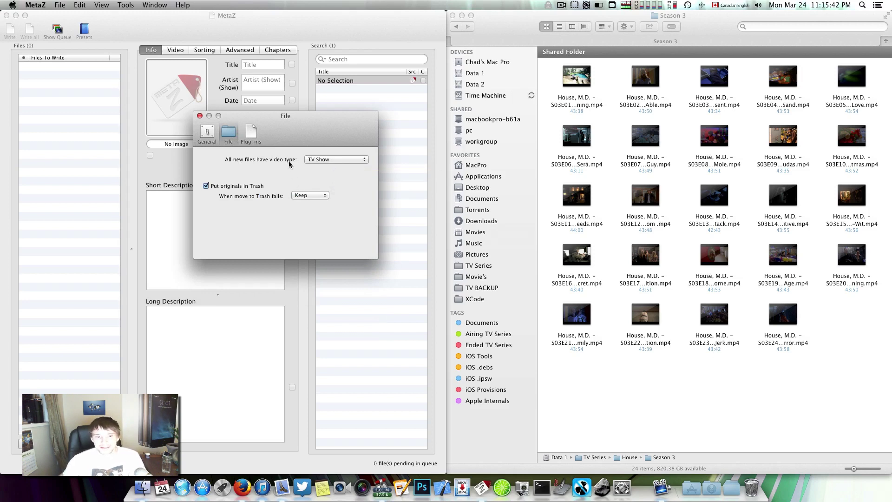
left_click(323, 163)
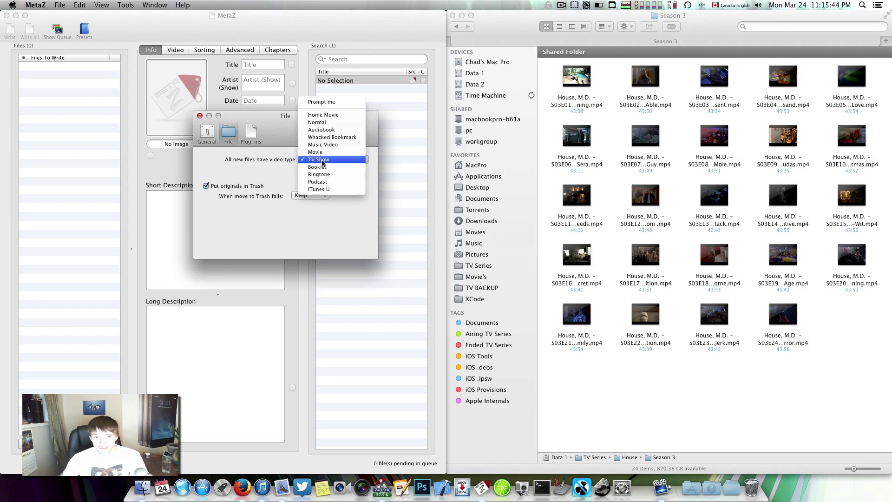
left_click(322, 161)
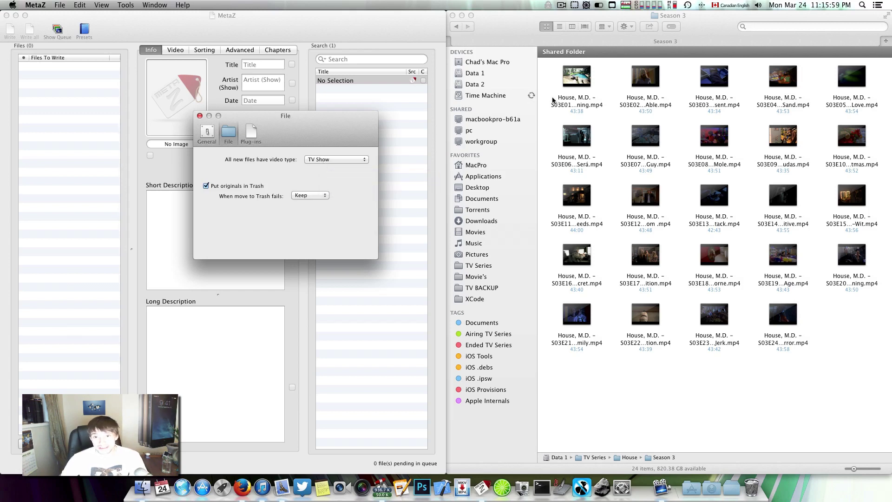
- Close Preferences, add House, M.D. S03E01 Meaning to Files To Write, and view Advanced tags
left_click(200, 116)
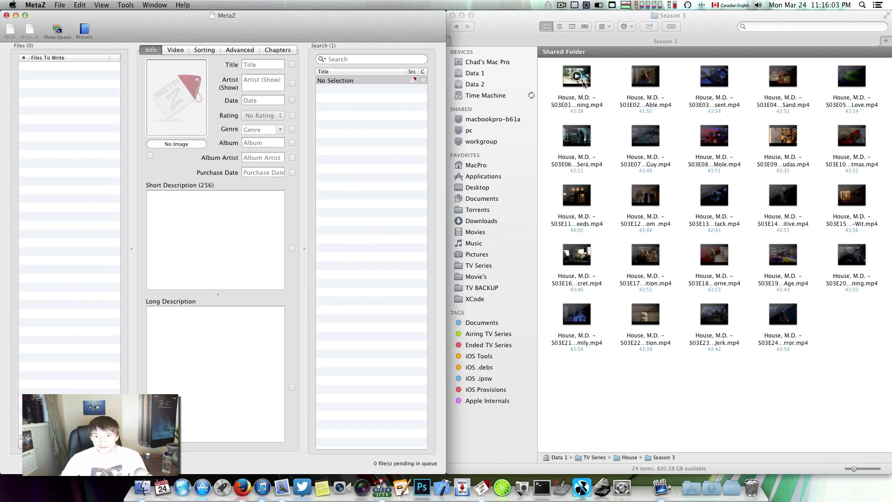
left_click_drag(584, 83, 69, 134)
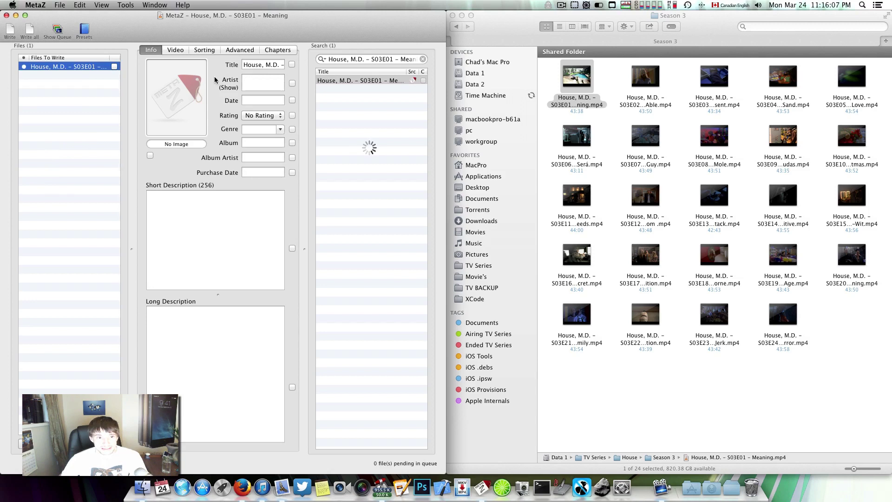
left_click(239, 50)
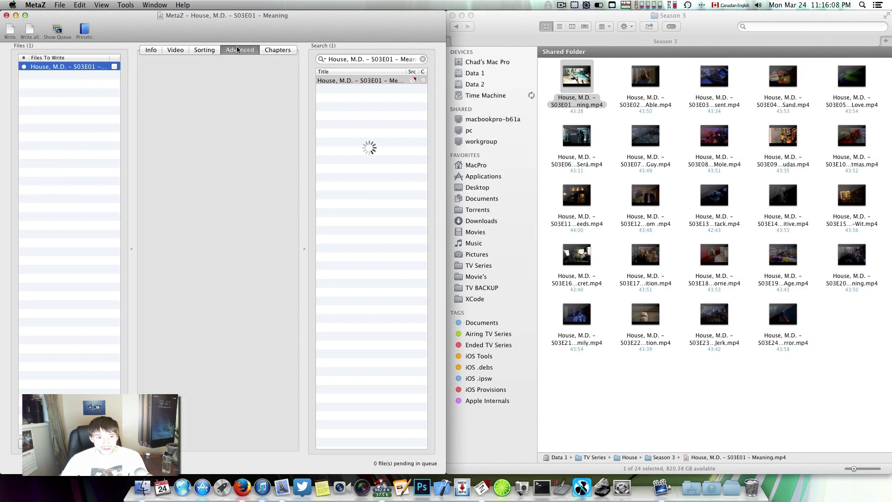
- Check the Sorting tab, then choose Movie as Video Type on the Video tab
left_click(209, 51)
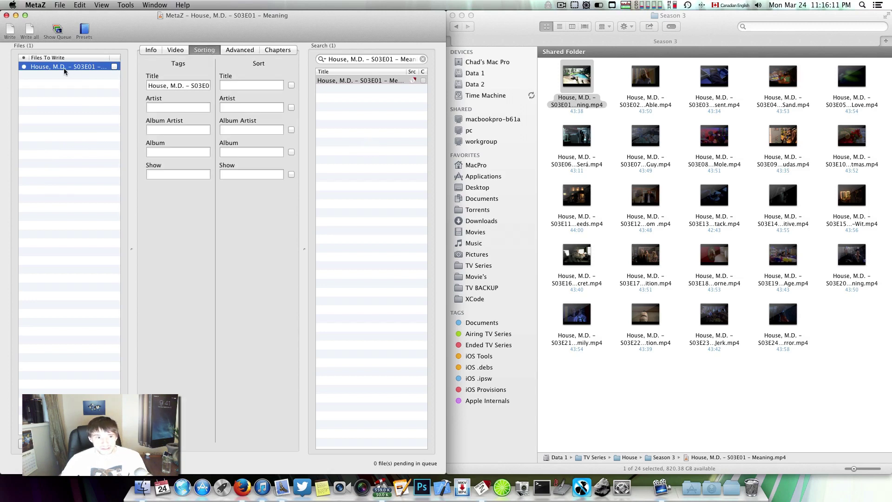
left_click(178, 51)
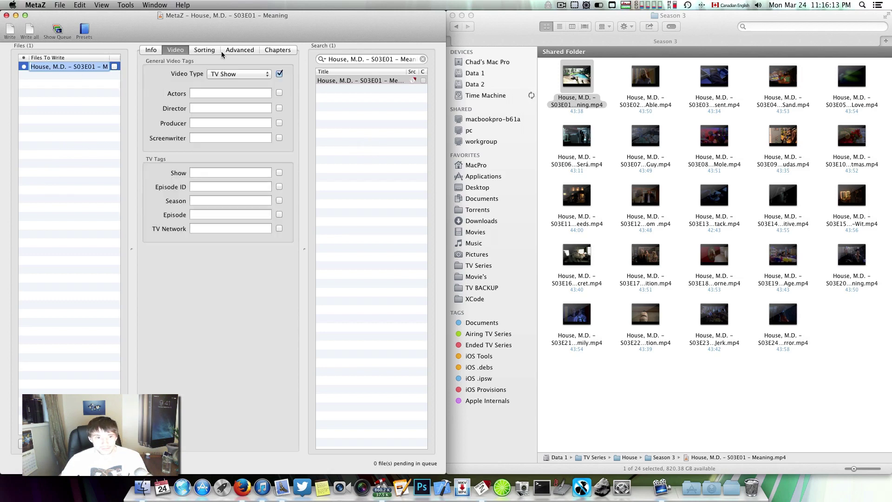
left_click(233, 77)
left_click(243, 67)
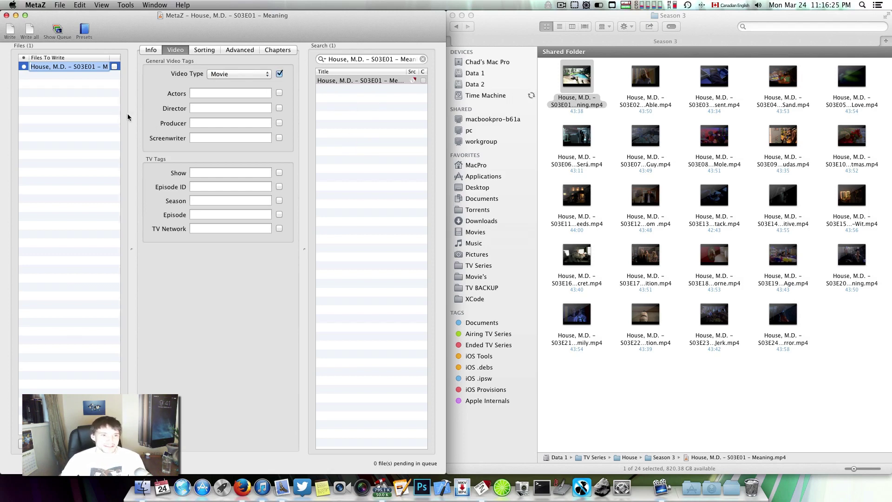
left_click(45, 5)
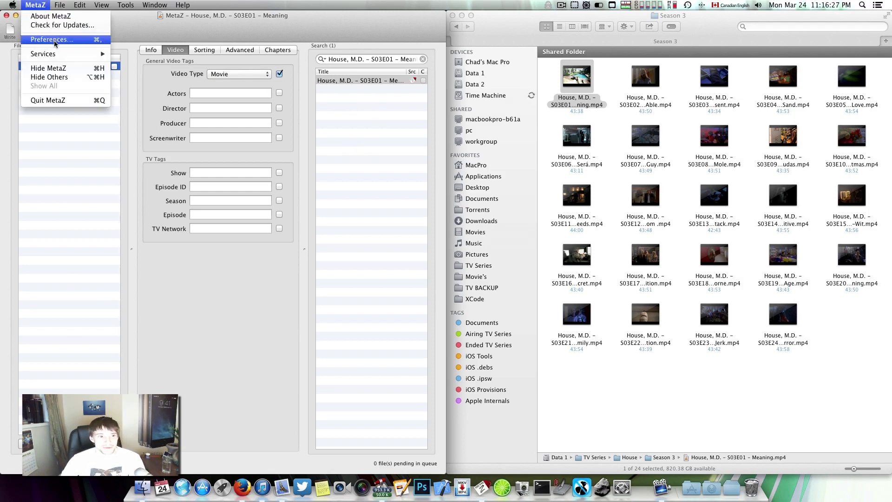
left_click(53, 38)
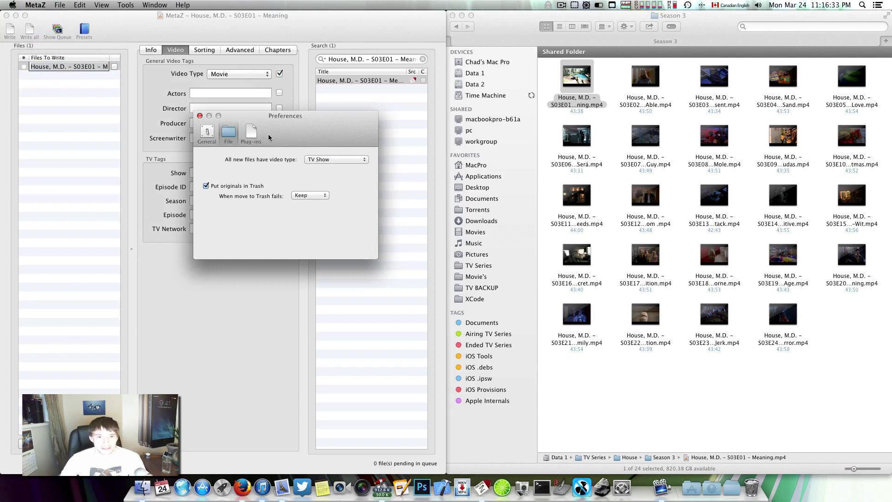
left_click(254, 135)
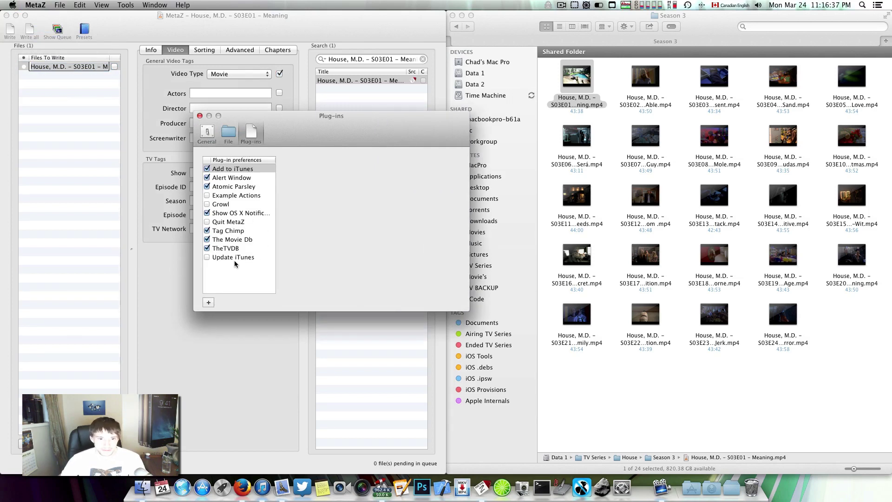
left_click(199, 116)
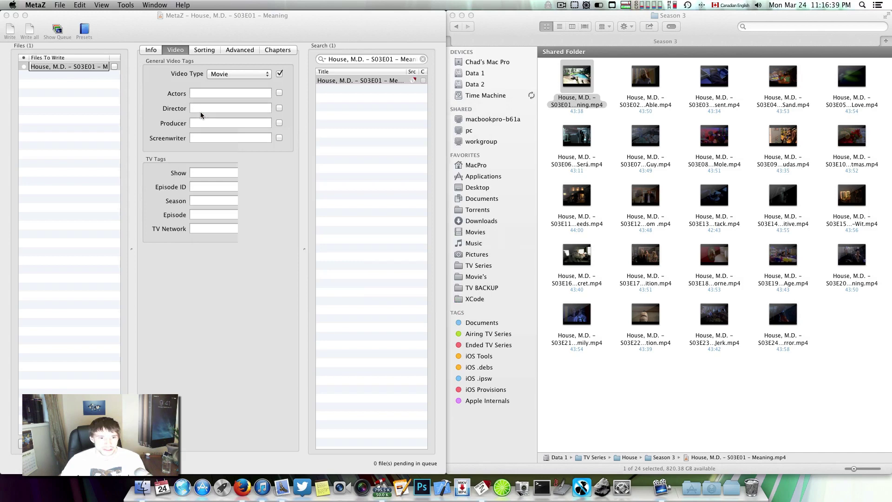
- Nudge the MetaZ window right and change the episode's Video Type to TV Show
left_click(32, 90)
left_click_drag(137, 29, 176, 4)
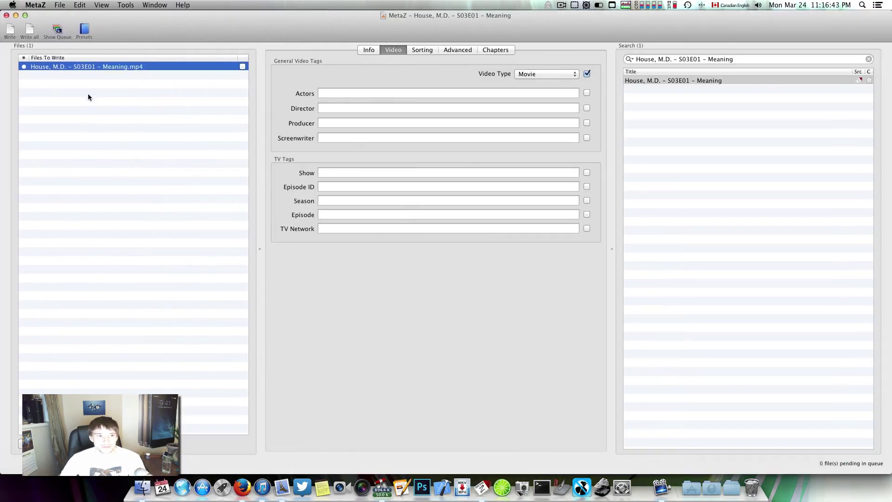
left_click(547, 74)
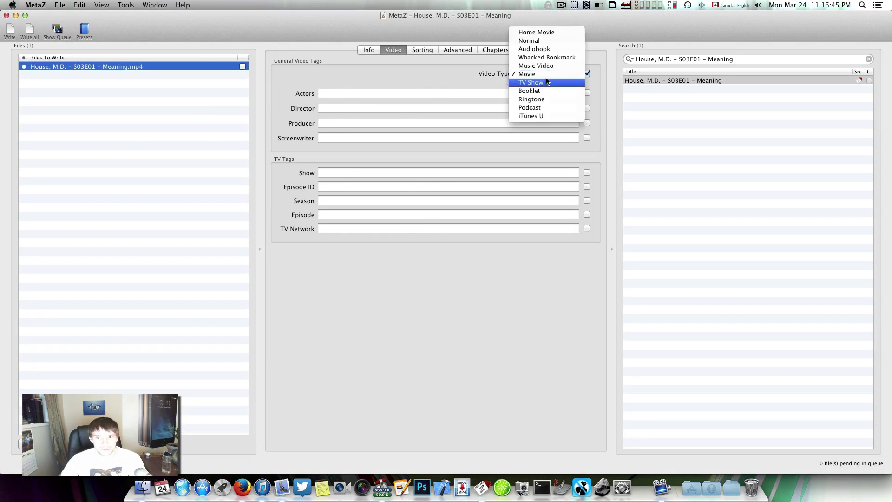
left_click(547, 84)
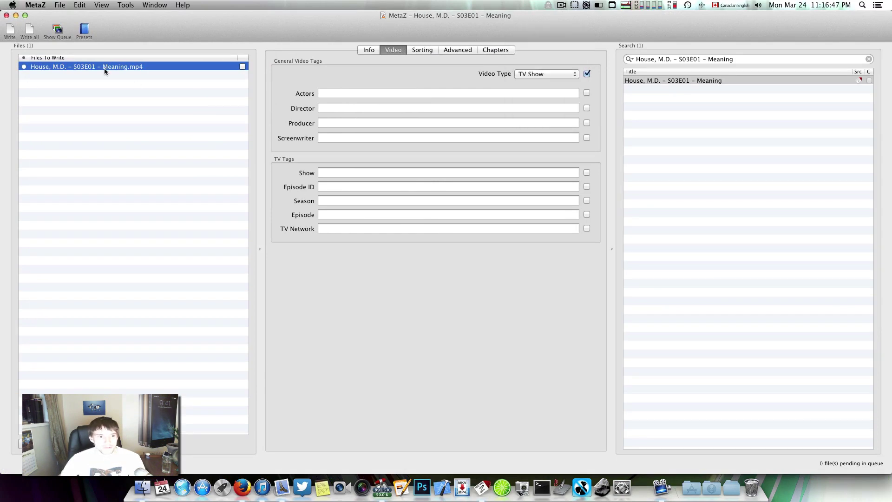
left_click(342, 173)
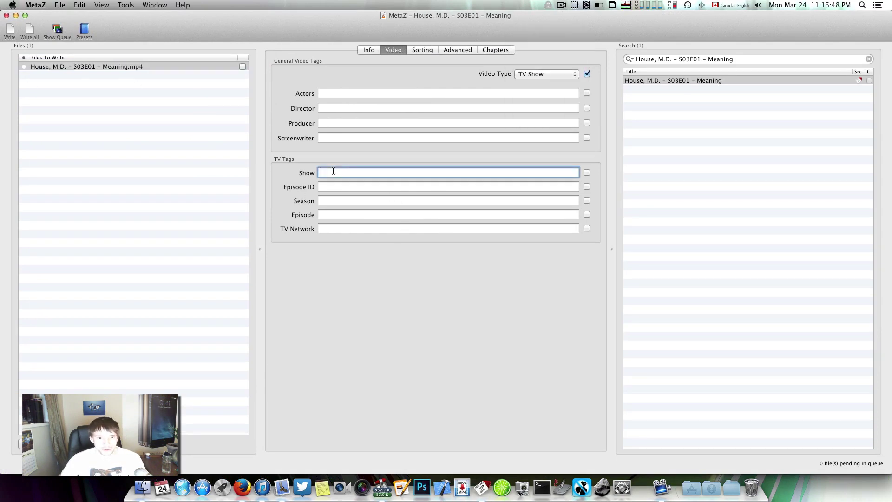
left_click(371, 50)
left_click(393, 50)
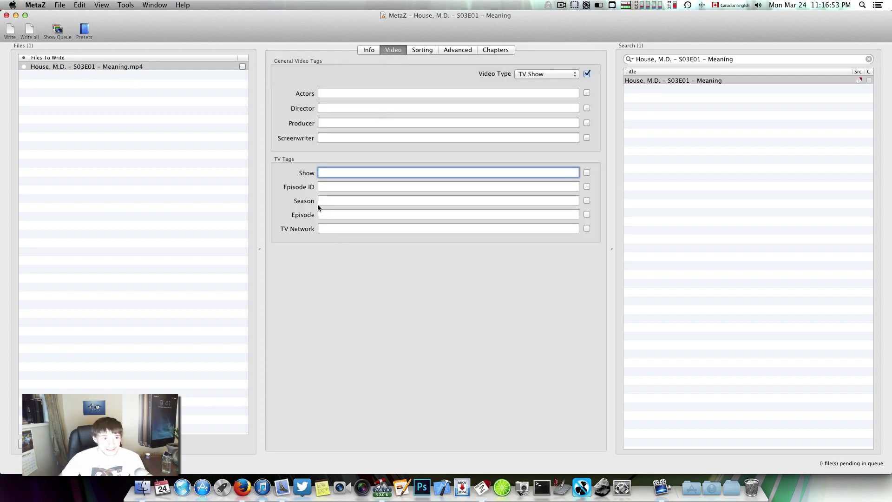
- Enter show House MD and season 3, then sort the Files To Write list
type("House")
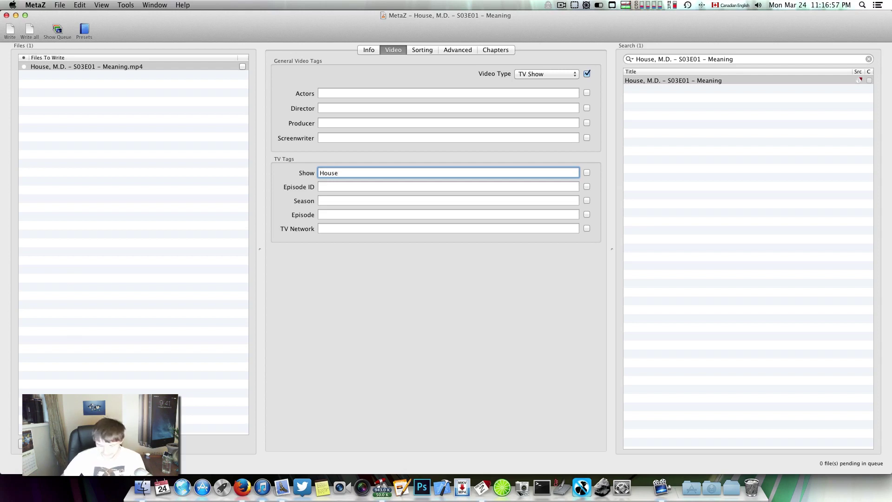
type(" H")
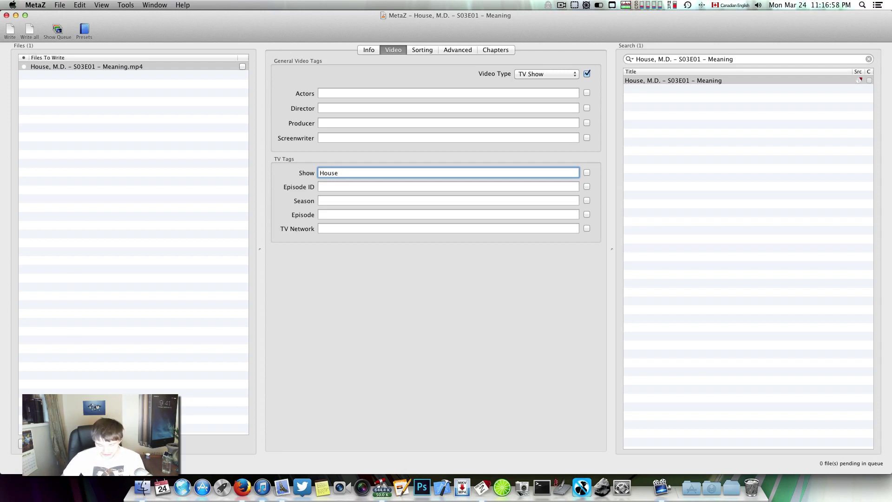
type("MD")
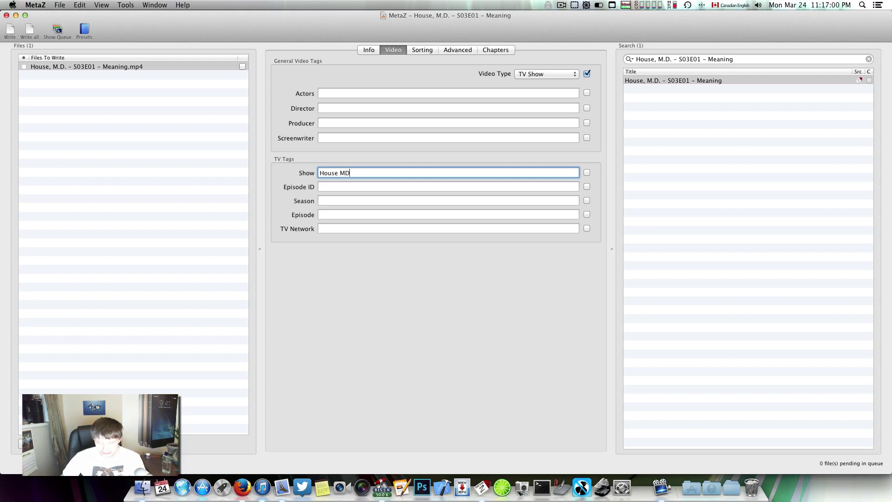
left_click(332, 205)
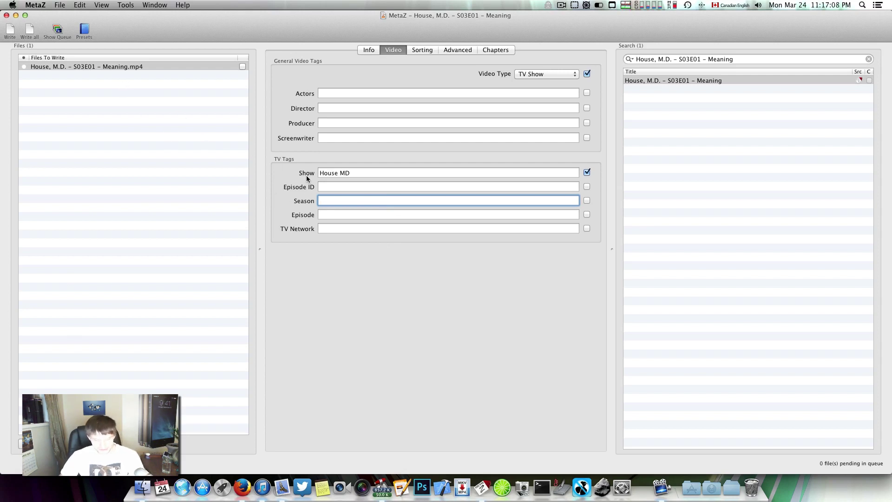
type("3")
left_click(323, 215)
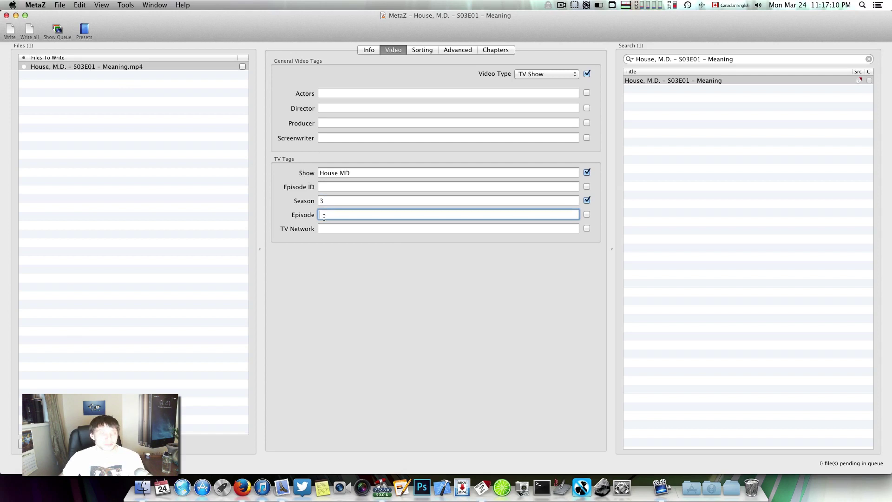
left_click(127, 57)
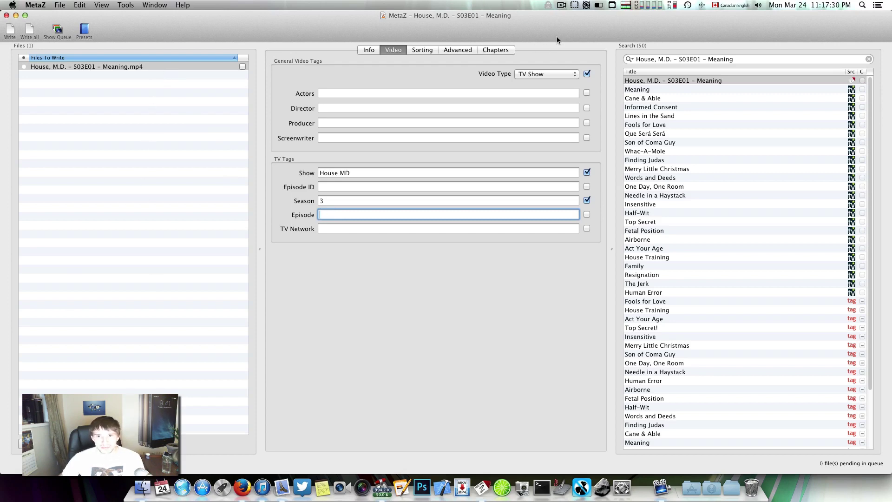
- Drag all 24 Season 3 episodes, S03E01–S03E24, into MetaZ and select them in the list
key("ctrl+alt+Left")
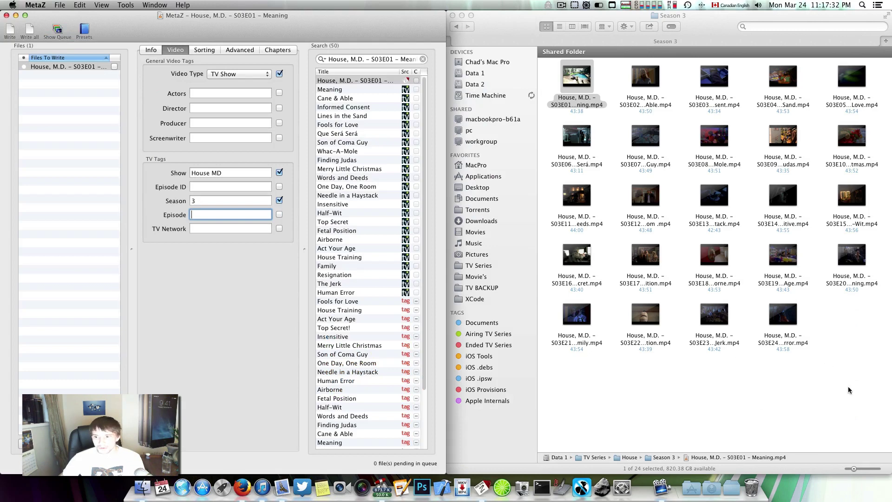
left_click_drag(848, 390, 563, 63)
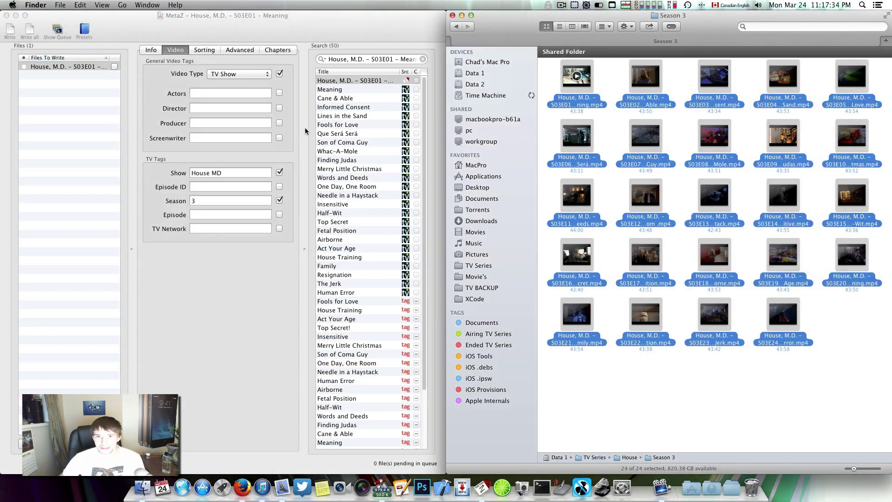
left_click_drag(305, 130, 200, 174)
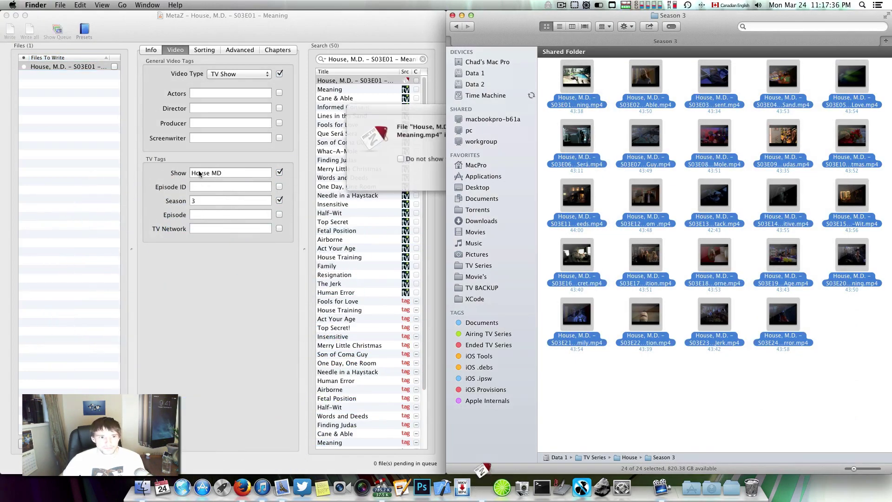
left_click(511, 177)
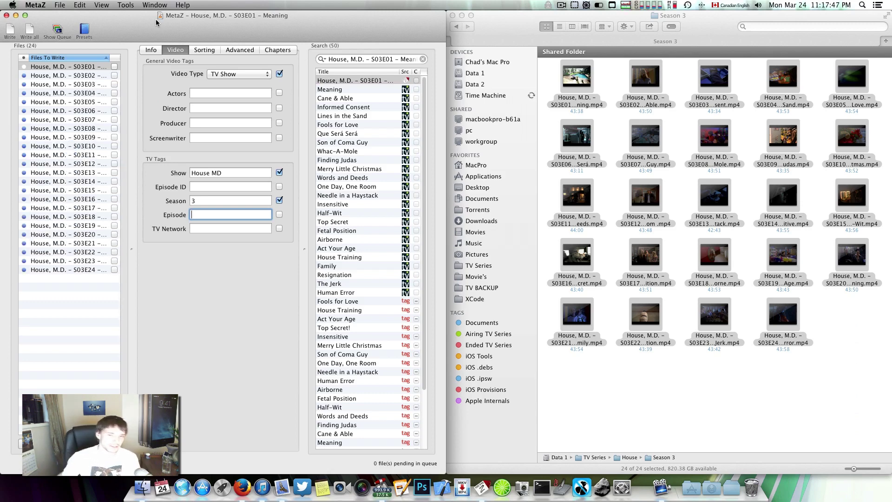
left_click(25, 15)
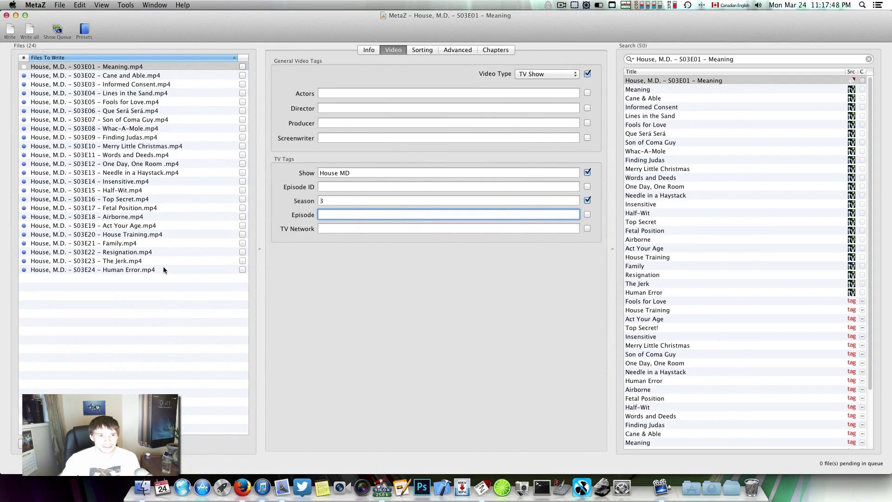
left_click_drag(142, 305, 140, 4)
- Set Show to 'House MD' and Season to 3 across all 24 selected episodes
left_click(339, 175)
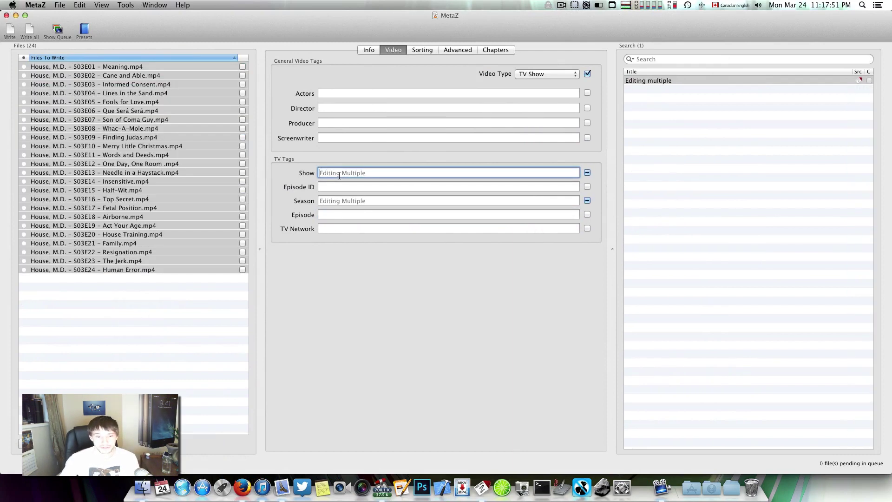
type("M")
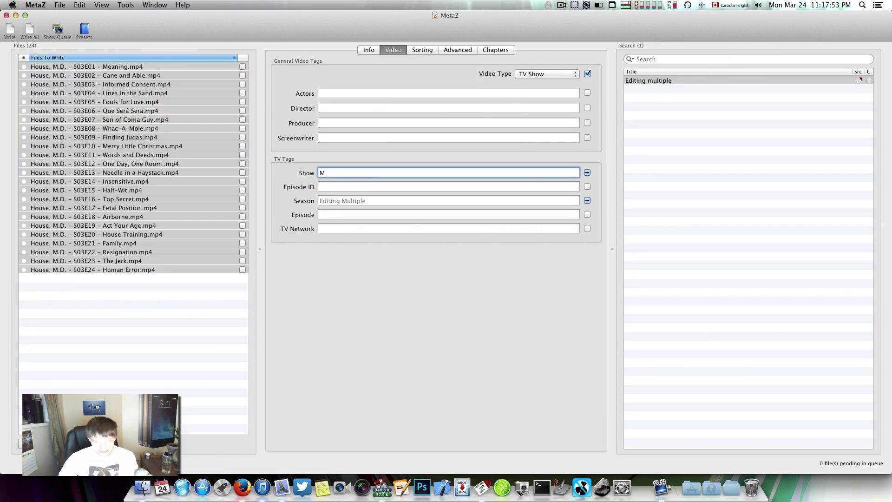
key("BackSpace")
type("Hous")
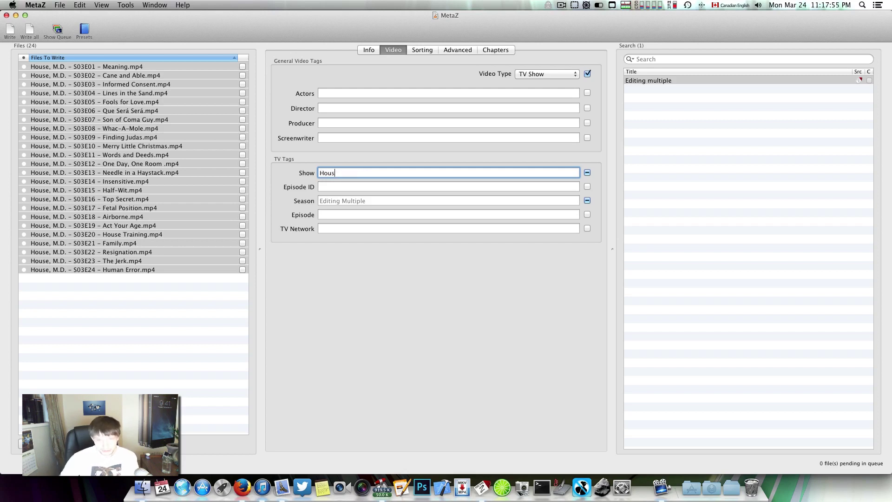
type("e MD")
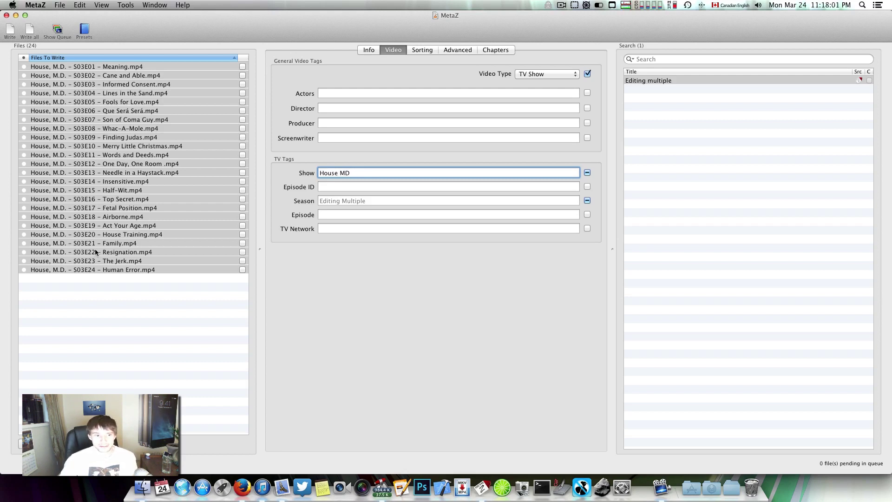
left_click(341, 201)
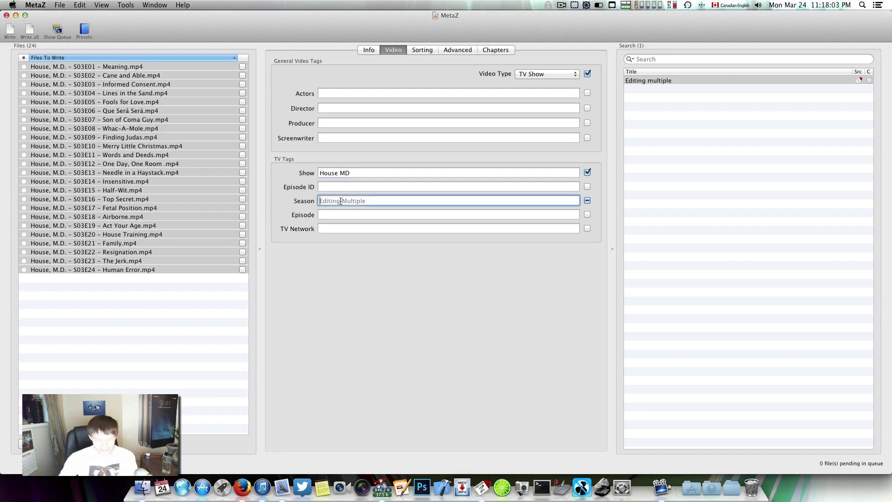
type("3")
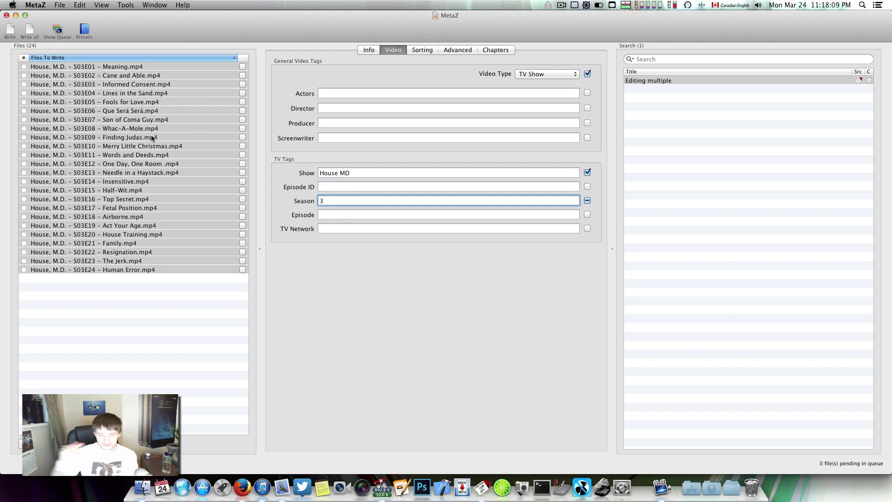
- Number Meaning, Cane and Able, and Informed Consent as episodes 1, 2 and 3
left_click(148, 84)
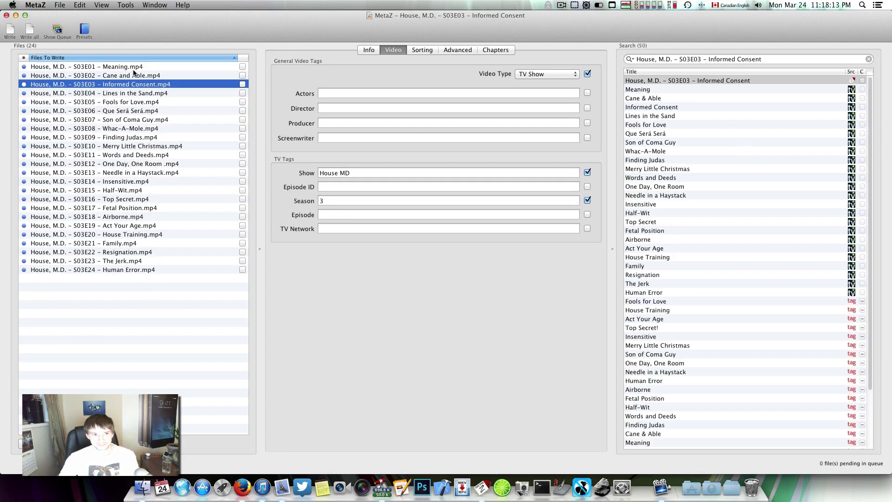
left_click(131, 67)
left_click(325, 215)
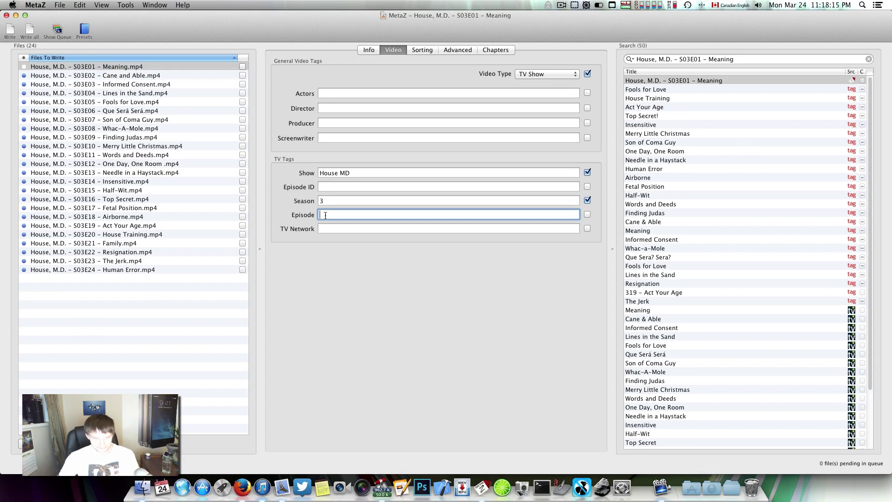
type("1")
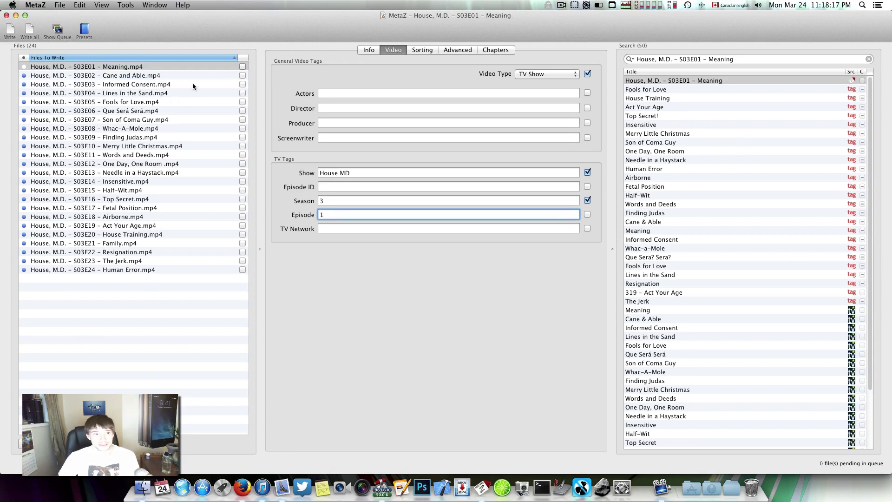
left_click(175, 73)
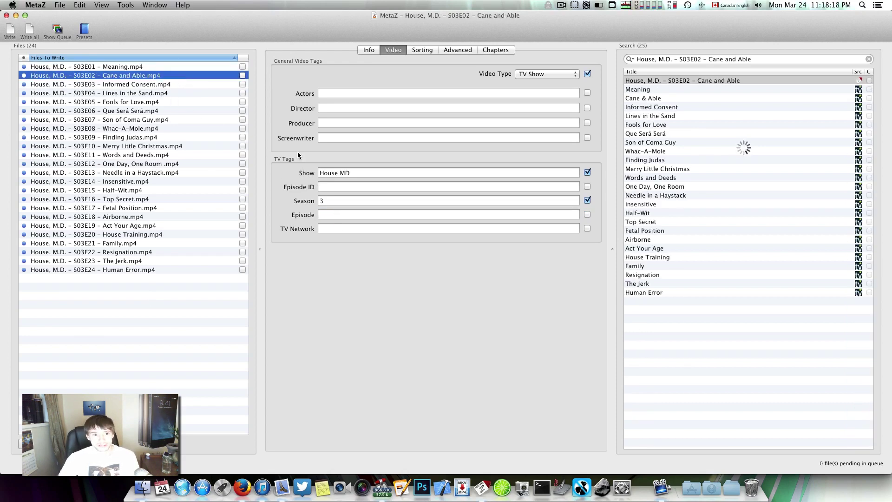
left_click(330, 213)
type("2")
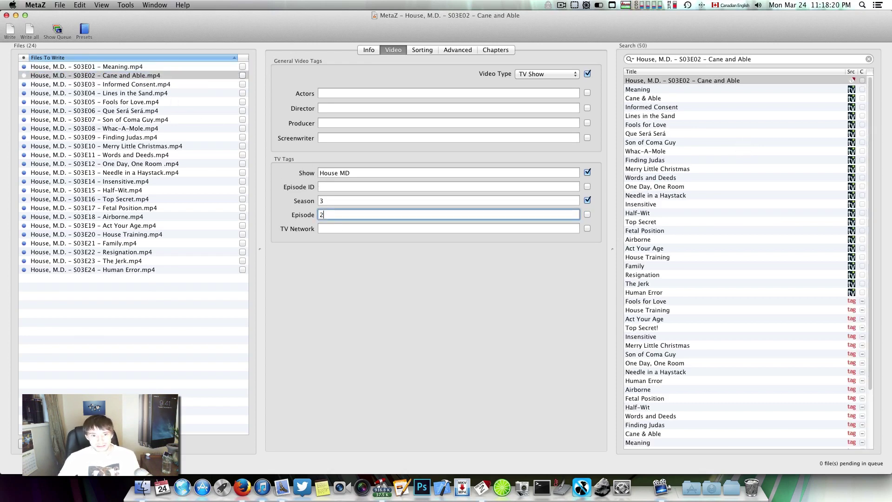
left_click(140, 85)
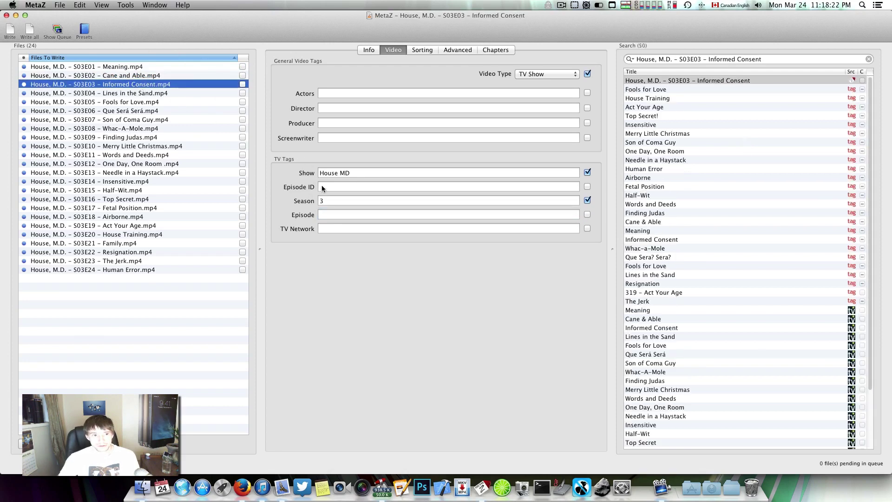
left_click(325, 212)
type("3")
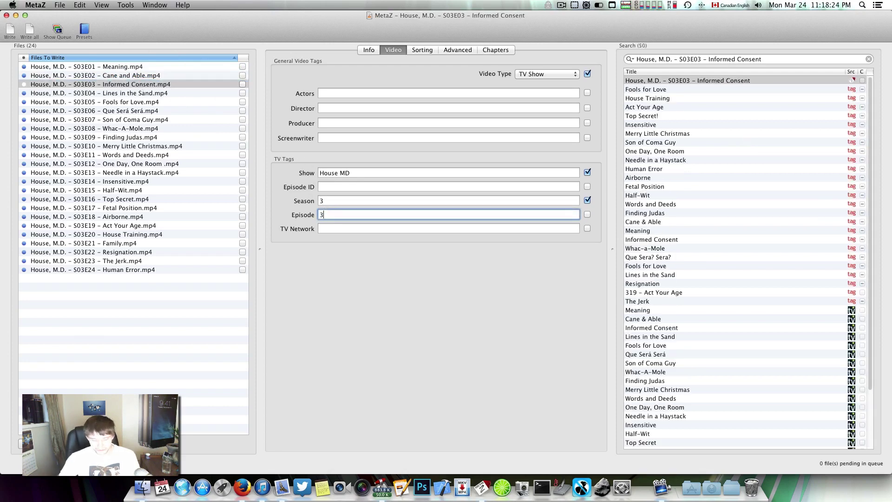
left_click(151, 69)
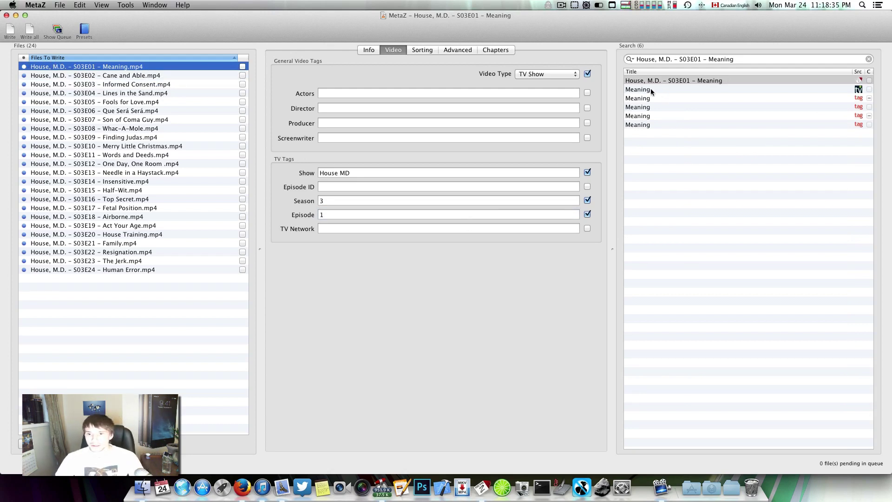
- Compare the Meaning search results and apply the TV database match (HOU-301, FOX)
left_click(859, 90)
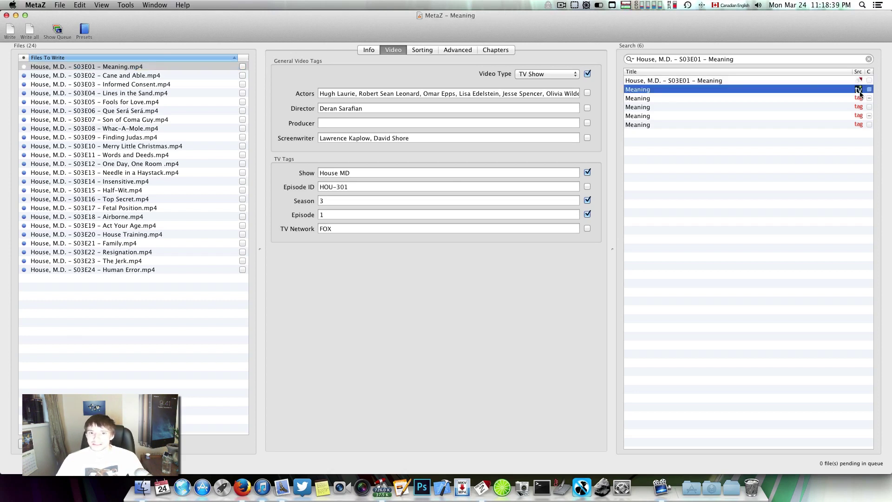
left_click(366, 51)
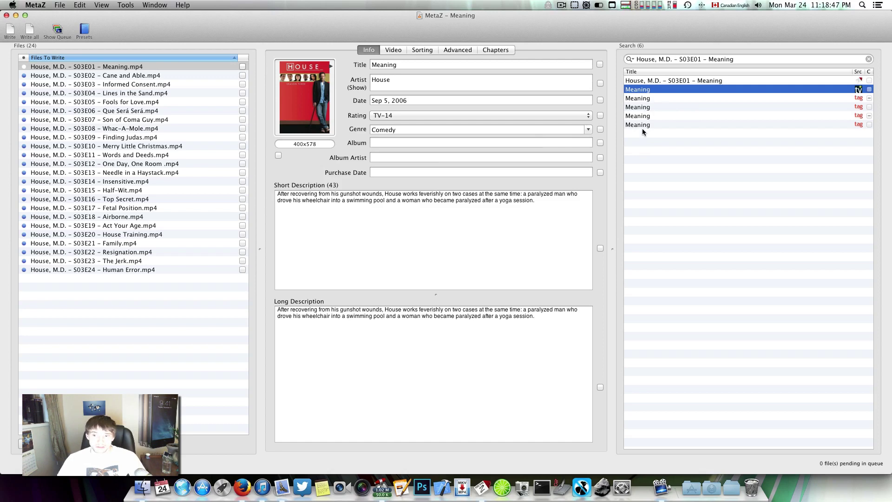
left_click(642, 115)
left_click(642, 107)
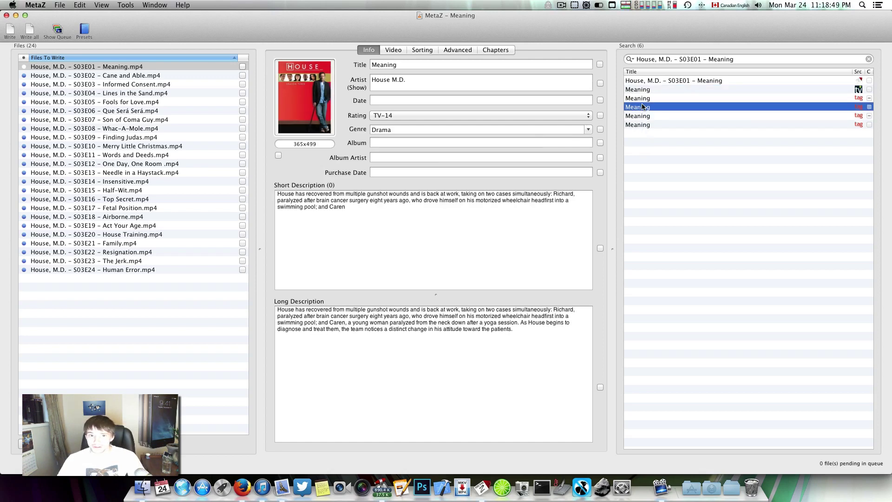
left_click(644, 98)
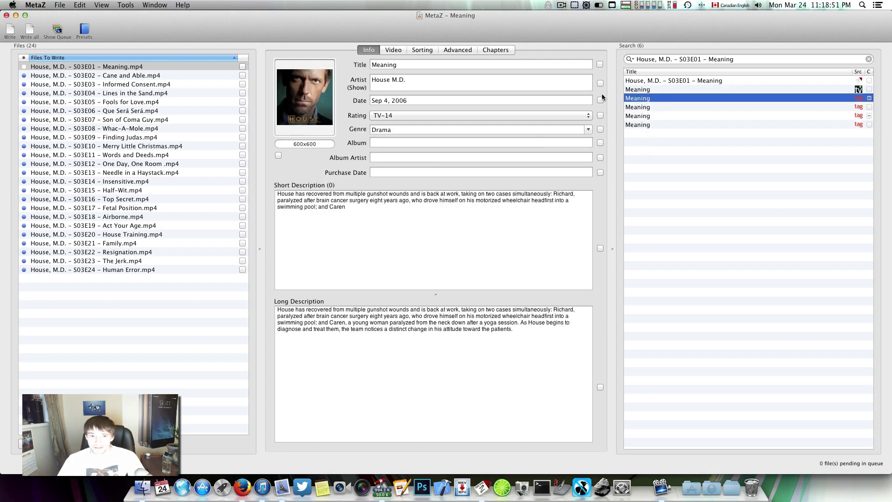
left_click(655, 89)
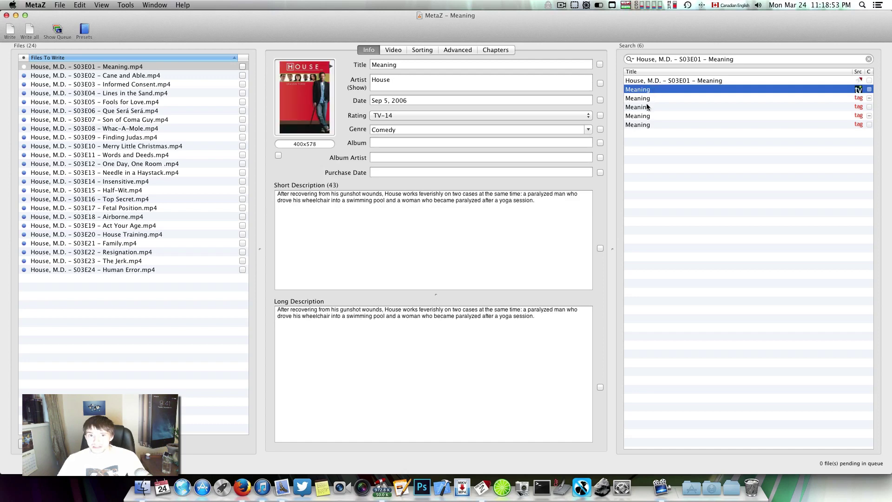
left_click(648, 106)
left_click(649, 93)
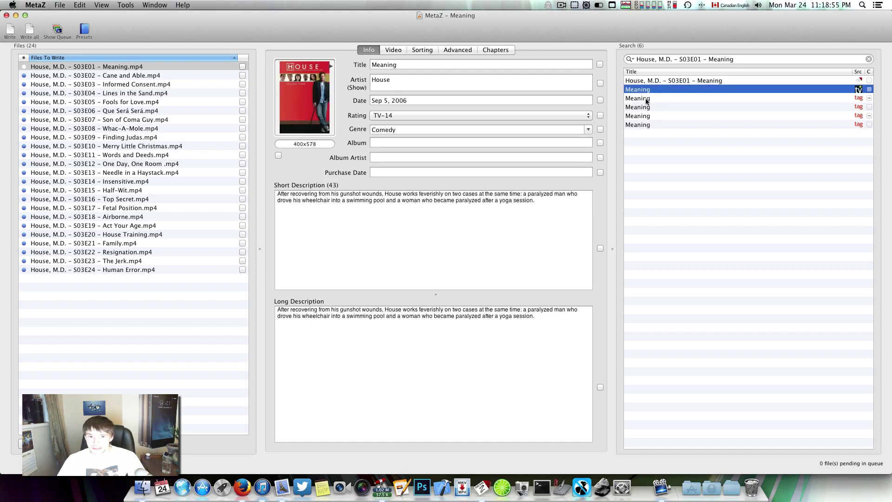
left_click(646, 99)
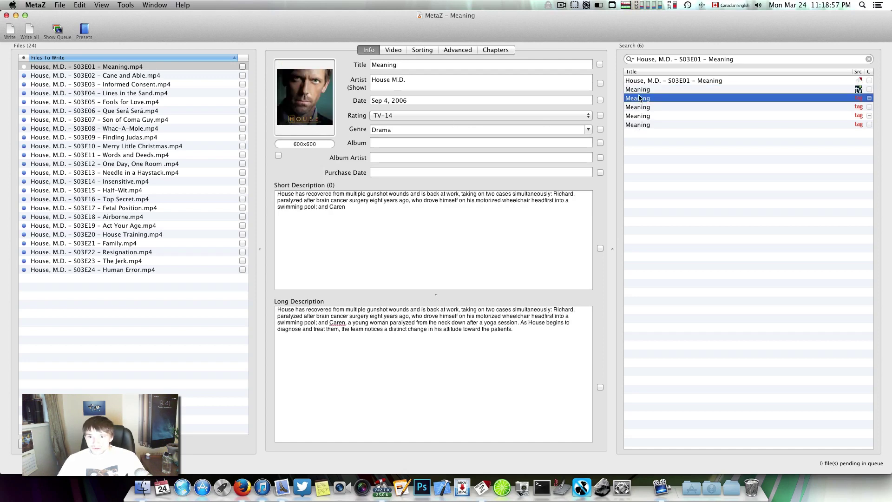
left_click(643, 89)
left_click(646, 124)
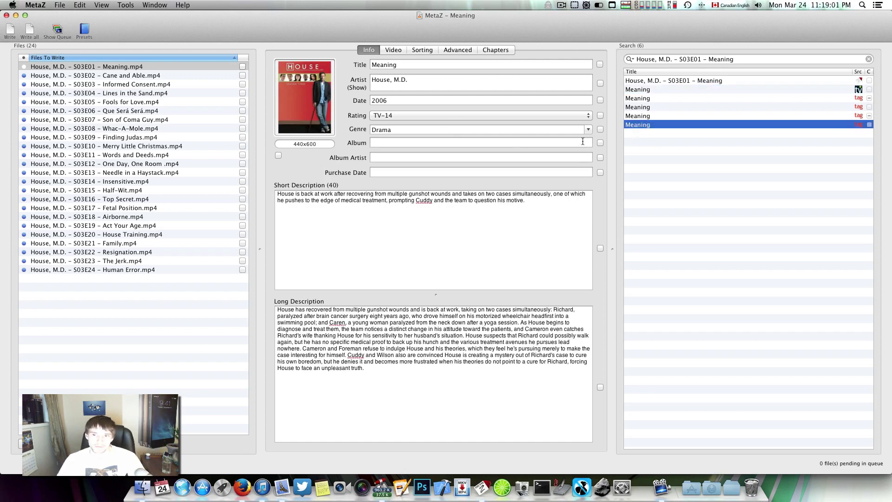
left_click(645, 89)
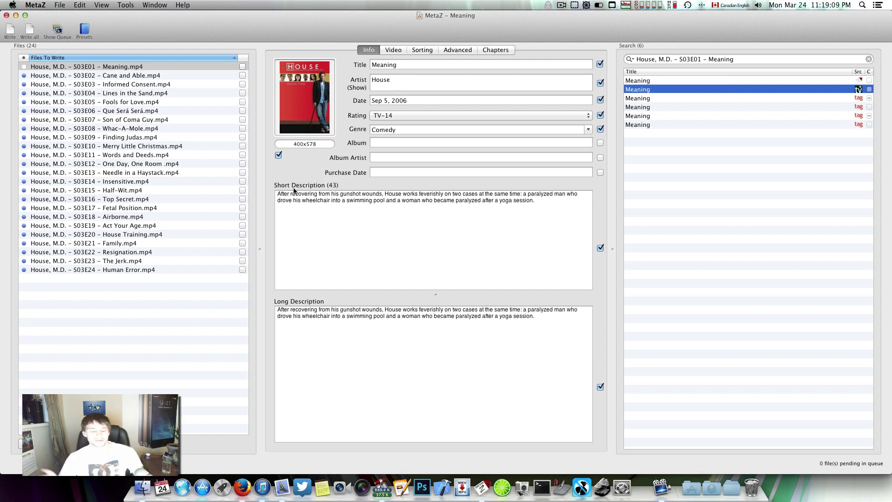
- Verify the Video tab's episode number, then switch over to iTunes
left_click(394, 50)
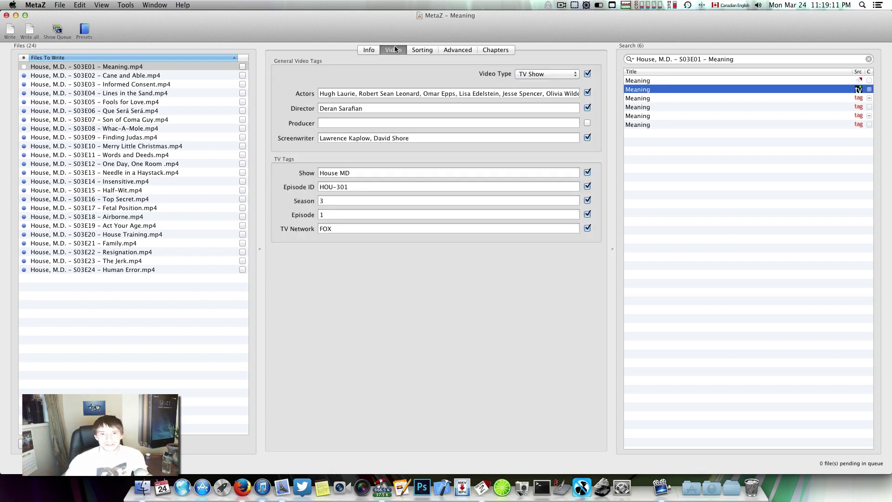
left_click(388, 214)
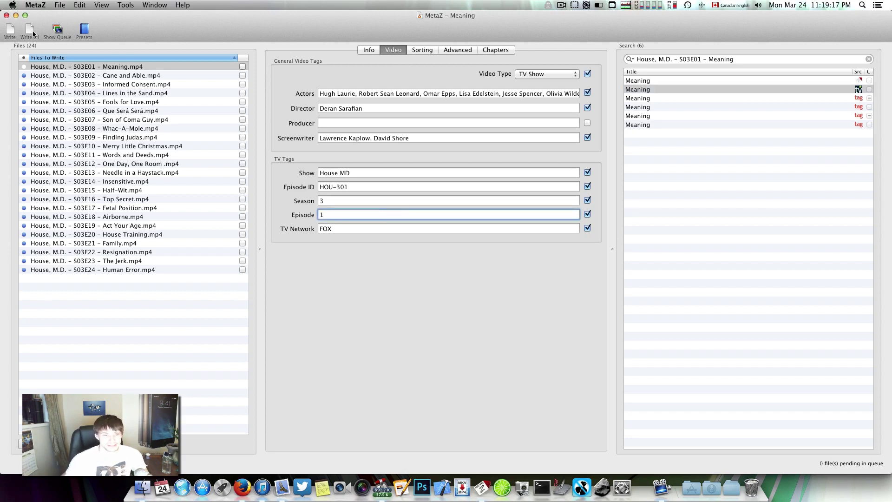
left_click(258, 487)
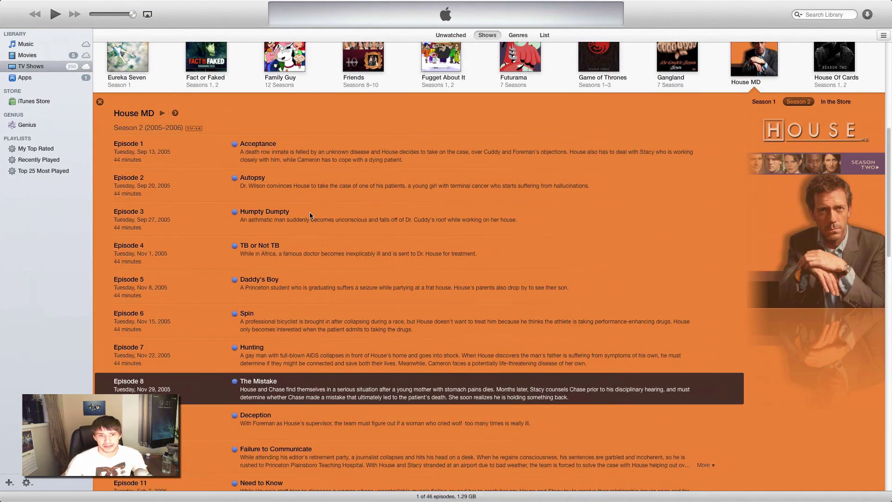
- Confirm the iTunes TV Shows grid lists House MD with only seasons 1 and 2, then return to MetaZ
left_click(745, 62)
left_click(745, 62)
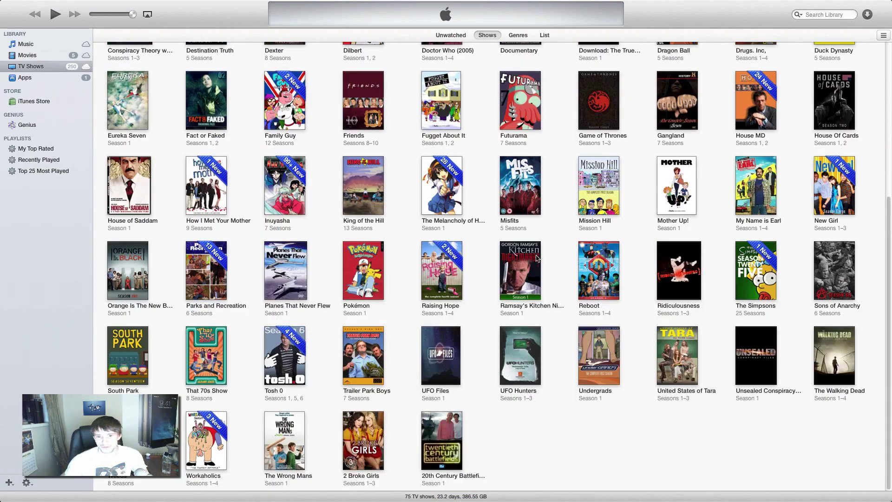
scroll(537, 258, "up", 5)
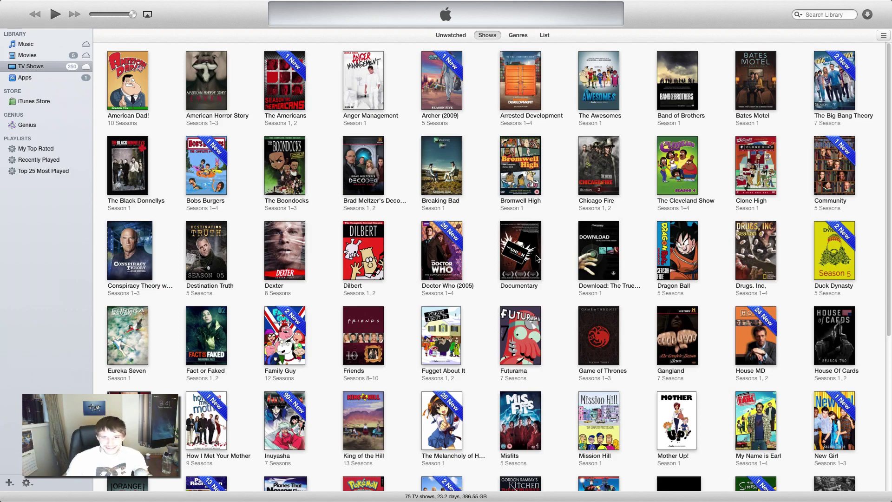
key("ctrl+Left")
key("ctrl+Left")
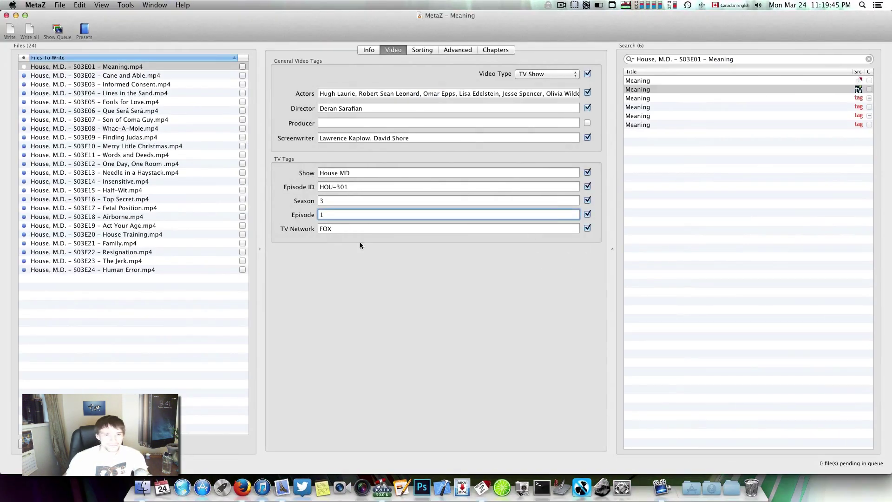
- Apply the TV database matches to Meaning, Cane & Able and Informed Consent
left_click(670, 89)
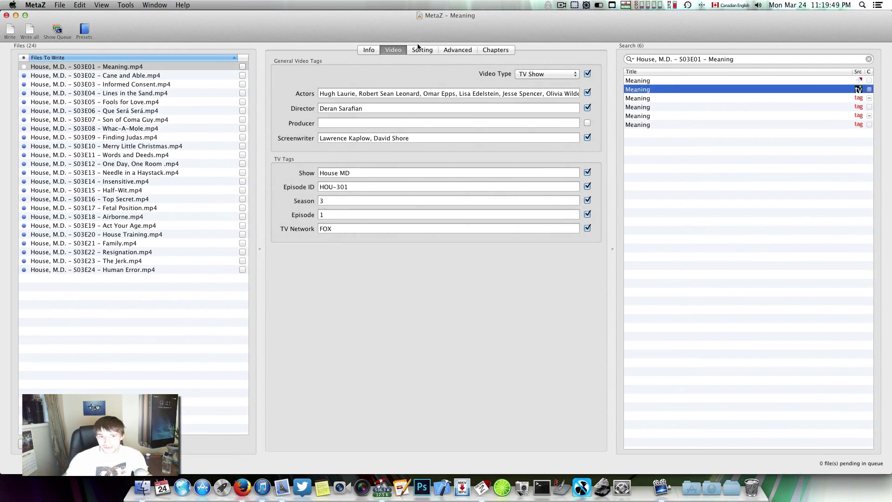
left_click(366, 49)
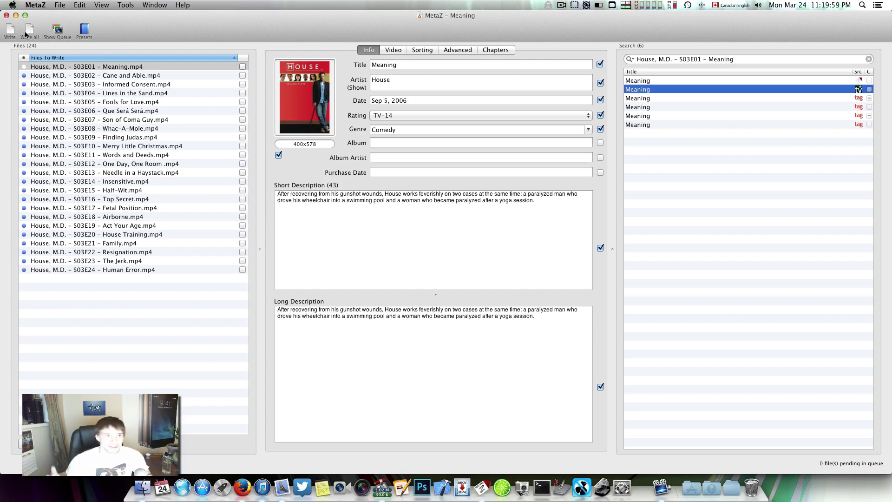
left_click(112, 70)
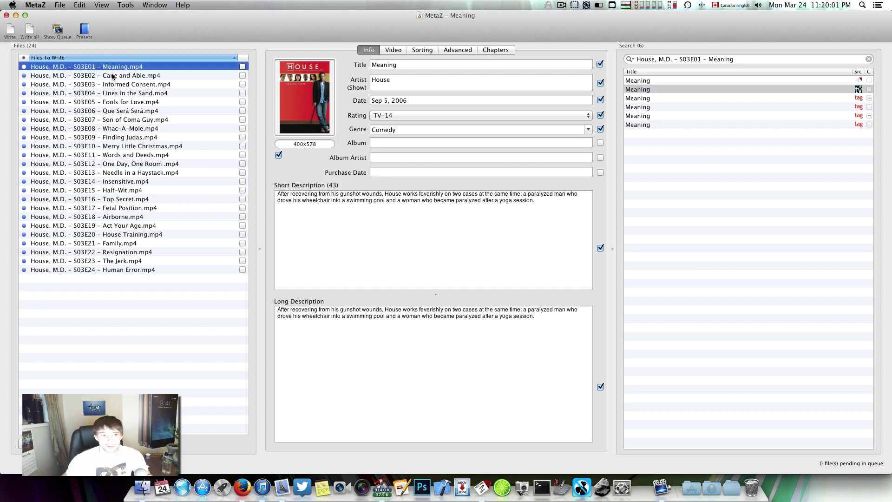
left_click(112, 75)
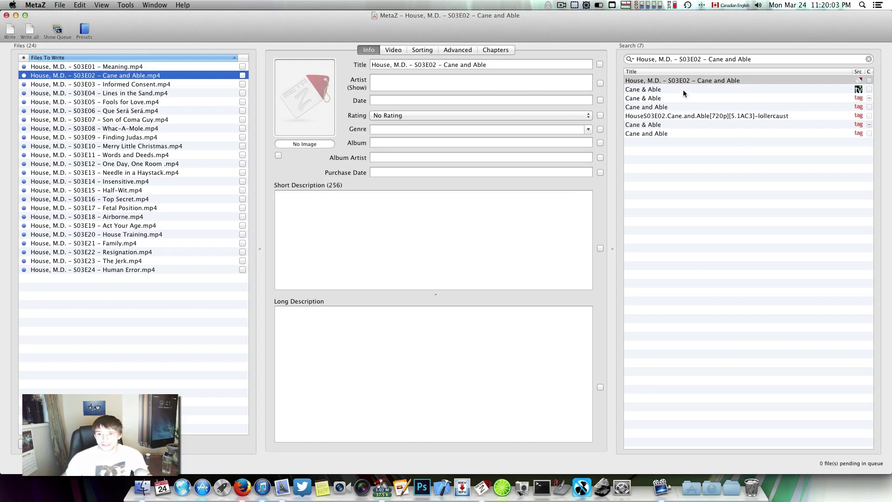
left_click(683, 90)
key("Tab")
key("Down")
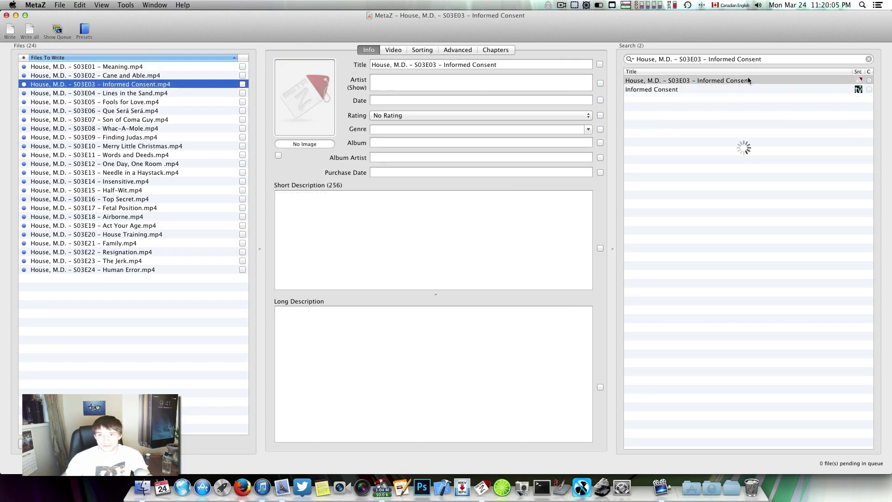
left_click(673, 90)
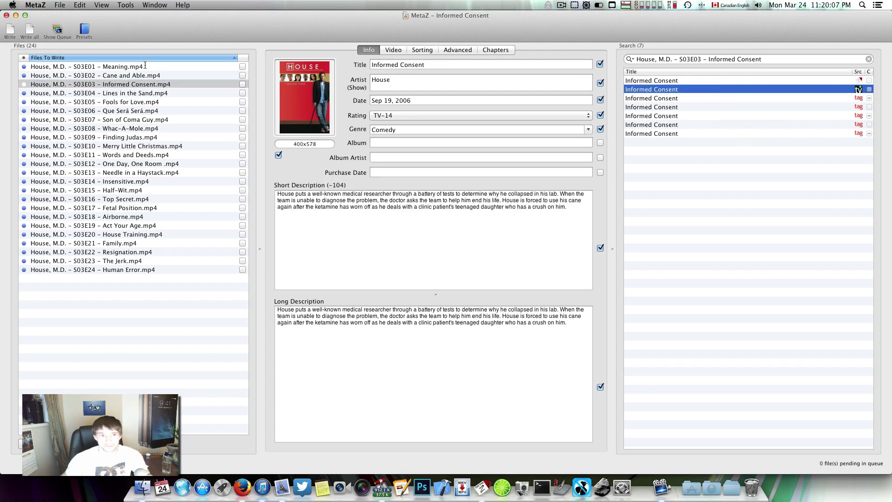
- Tag S03E04 Lines in the Sand with its database match (HOU-304) as episode 4
left_click(145, 93)
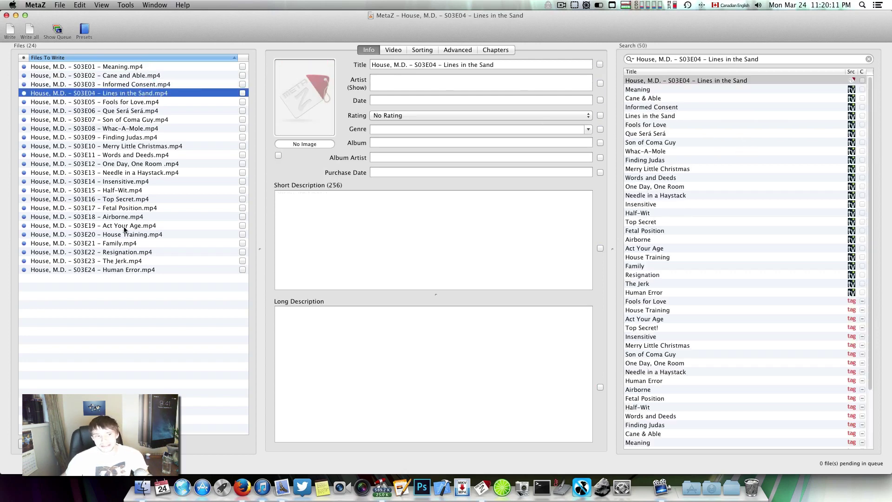
left_click(389, 51)
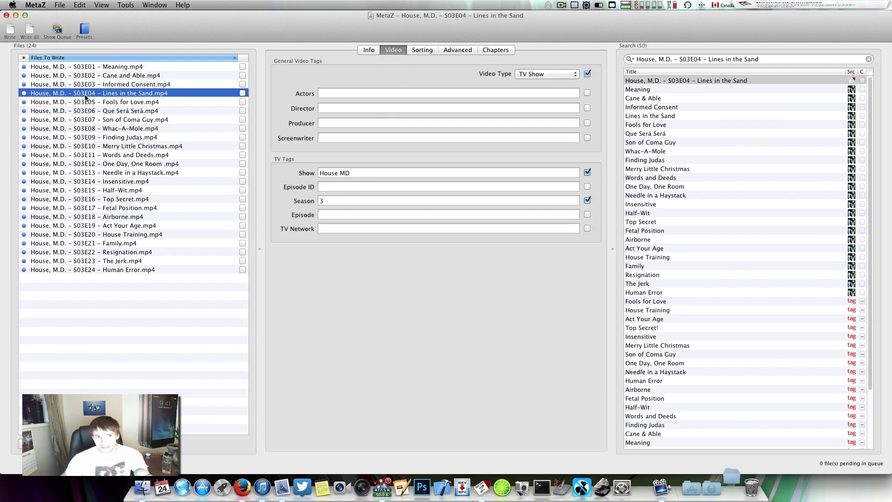
left_click(648, 117)
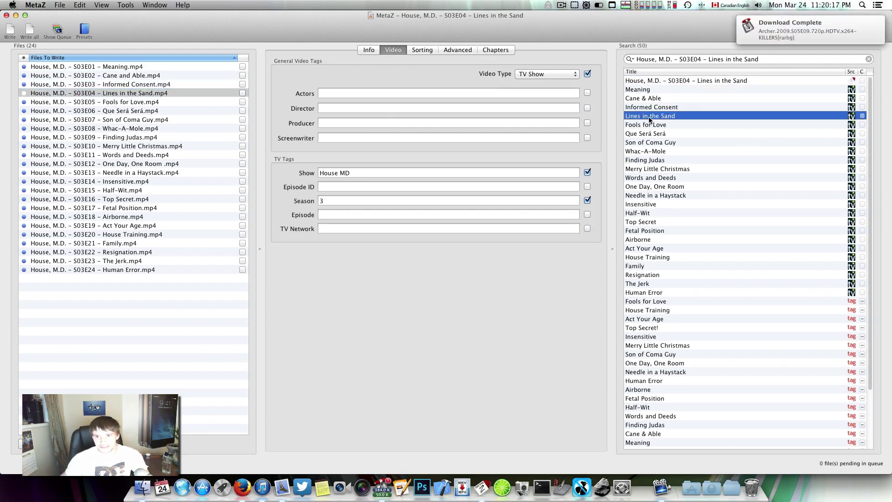
left_click(325, 214)
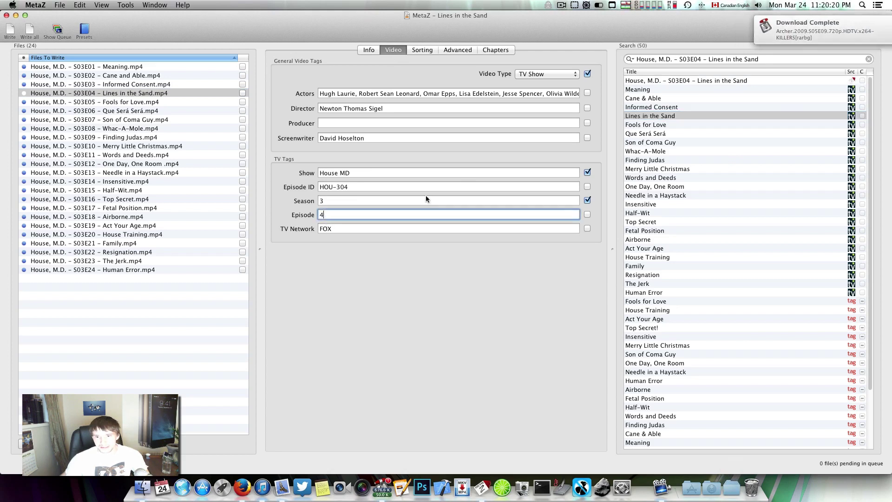
left_click(682, 116)
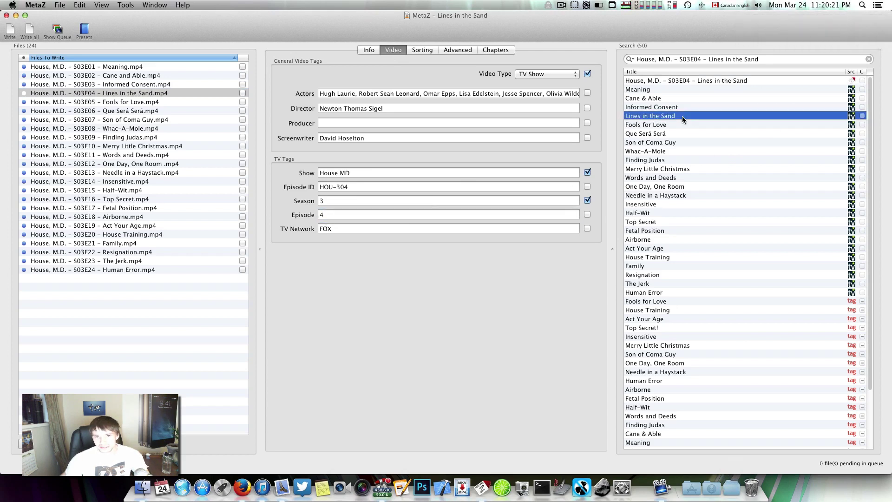
- Remove episodes 5 through 24 from the file list
left_click(125, 269)
key("BackSpace")
key("BackSpace")
key("BackSpace")
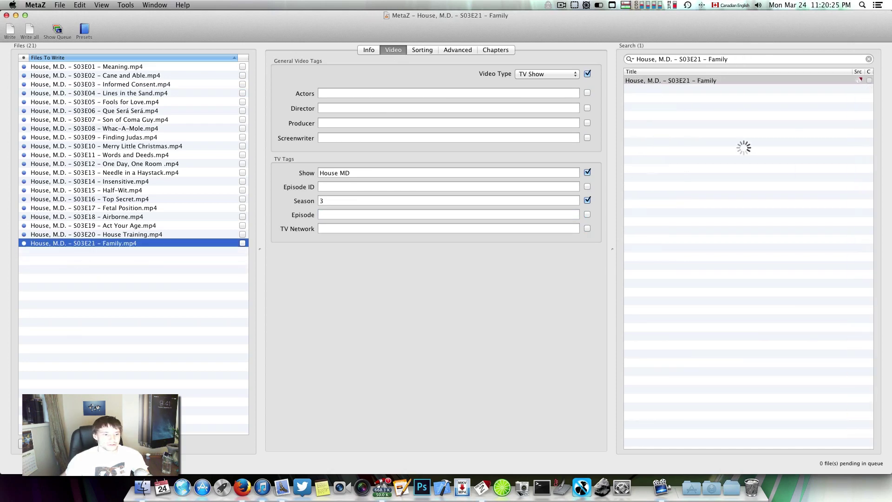
key("BackSpace")
key("BackSpace")
key("BackSpace")
key("BackSpace")
key("BackSpace")
key("BackSpace")
key("BackSpace")
key("BackSpace")
key("BackSpace")
key("BackSpace")
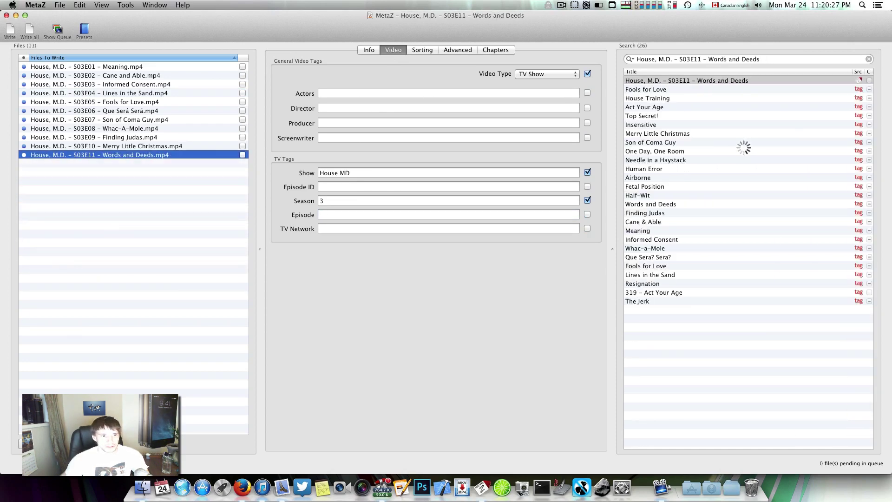
key("BackSpace")
key("BackSpace")
key("BackSpace")
key("BackSpace")
key("BackSpace")
key("BackSpace")
key("BackSpace")
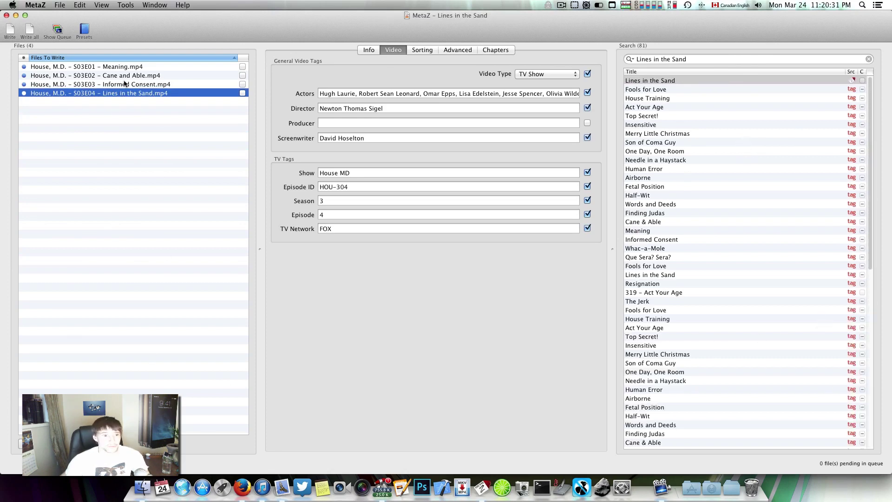
- Snap MetaZ to the left half of the screen and write tags to the remaining episode files
left_click(116, 69)
double_click(357, 36)
left_click_drag(0, 68, 1, 65)
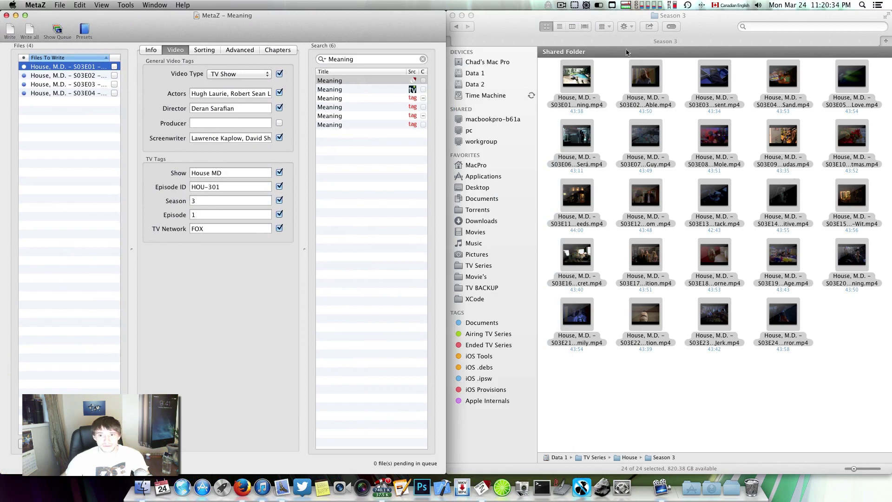
left_click(30, 31)
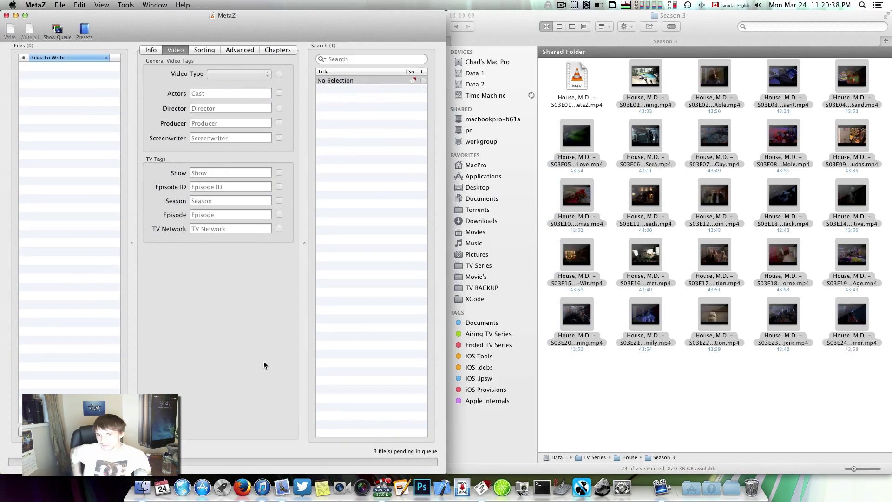
left_click(598, 394)
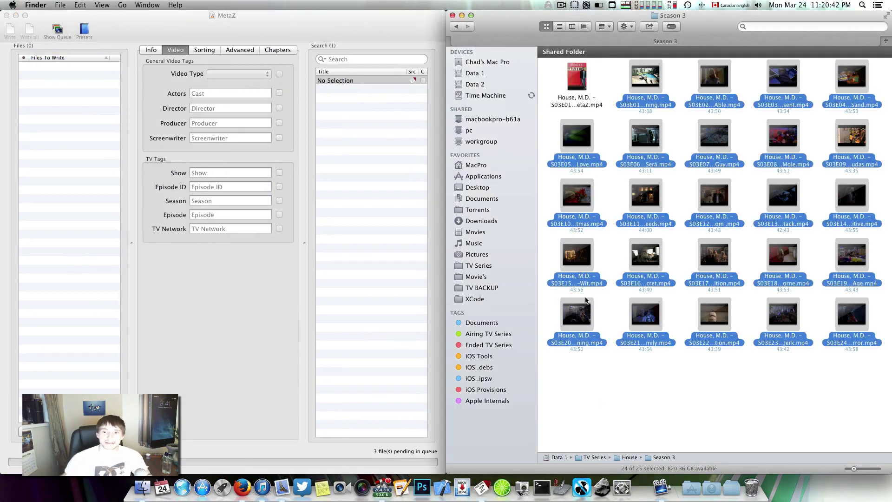
mouse_move(580, 77)
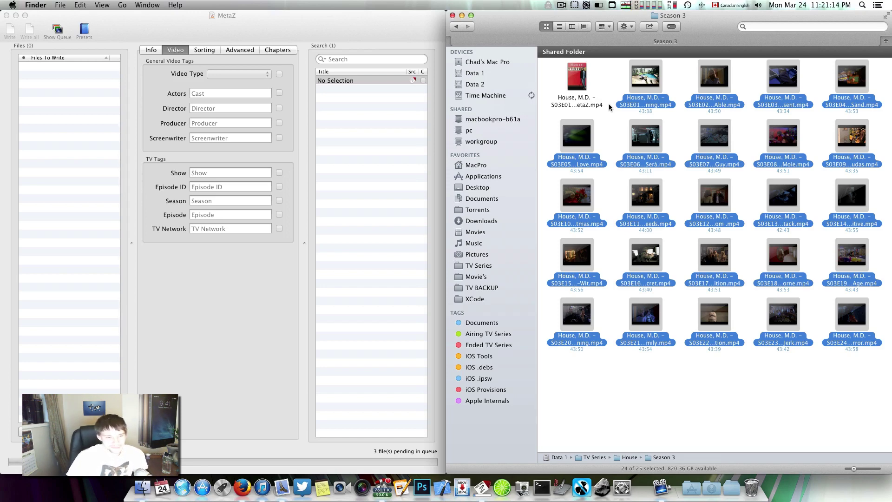
left_click(208, 381)
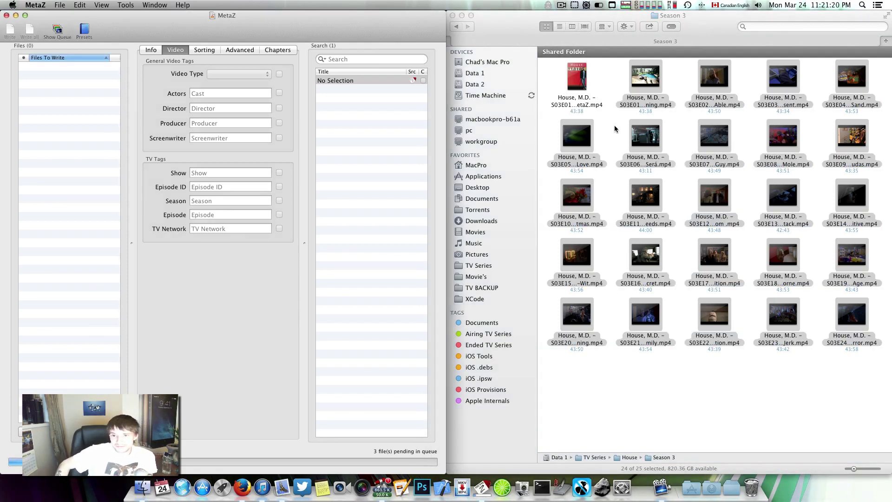
left_click(595, 146)
left_click(600, 143)
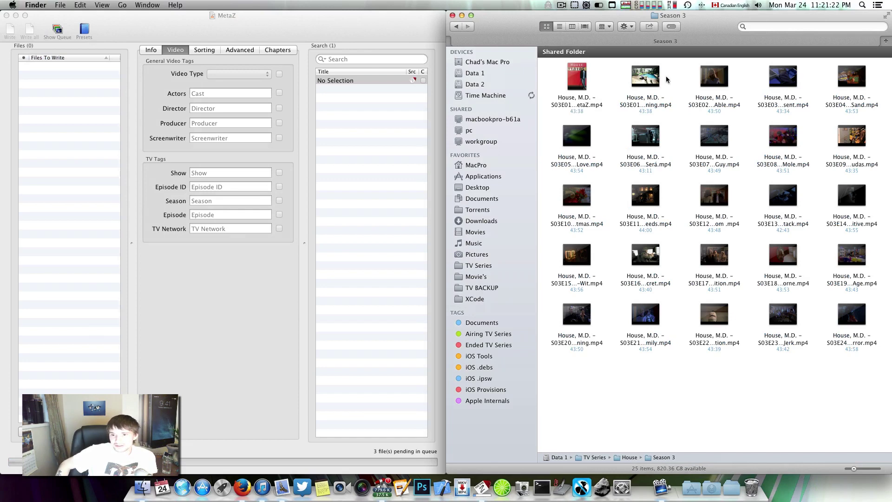
right_click(650, 103)
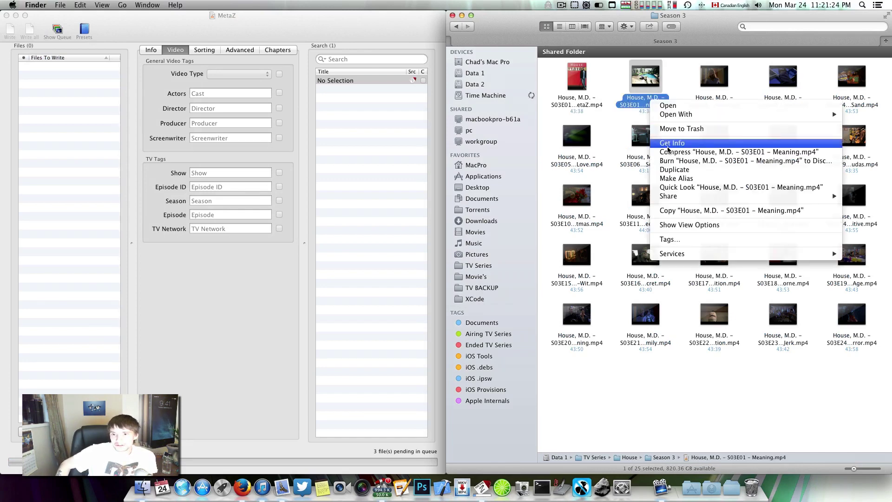
left_click(538, 148)
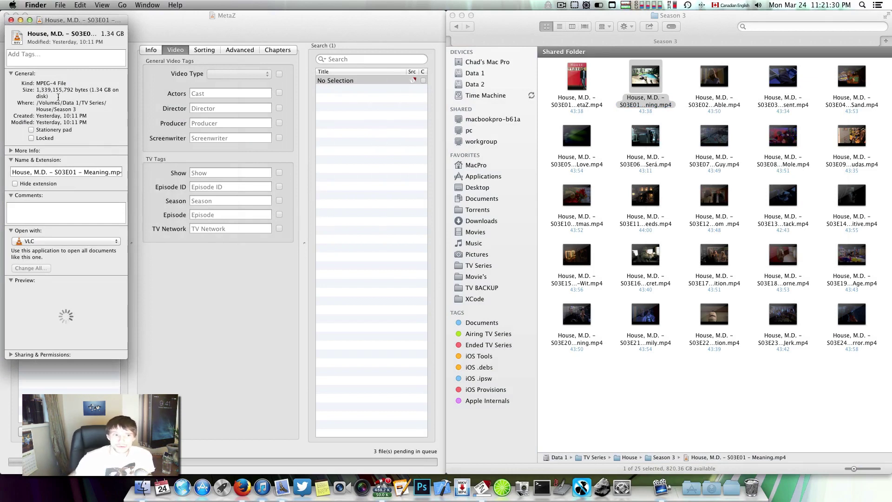
left_click(12, 20)
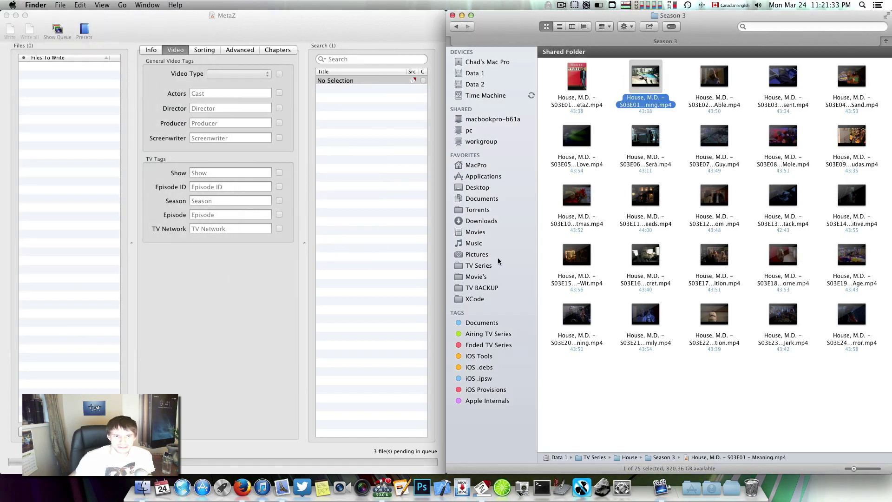
left_click(348, 287)
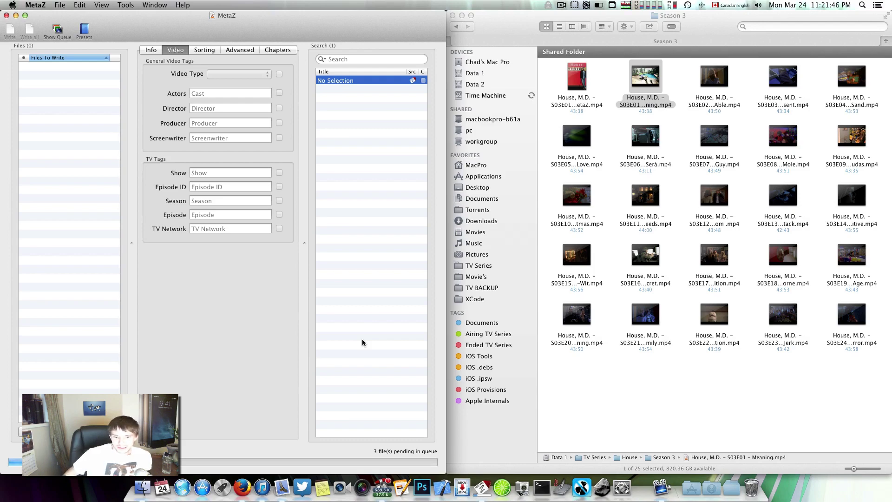
- Open House MD in iTunes TV Shows and confirm Season 3 contains the episode Meaning
left_click(262, 487)
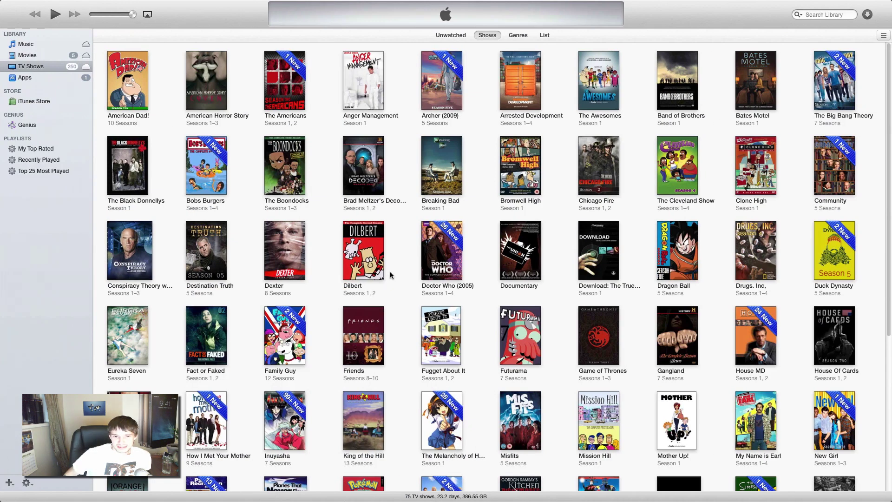
left_click(769, 358)
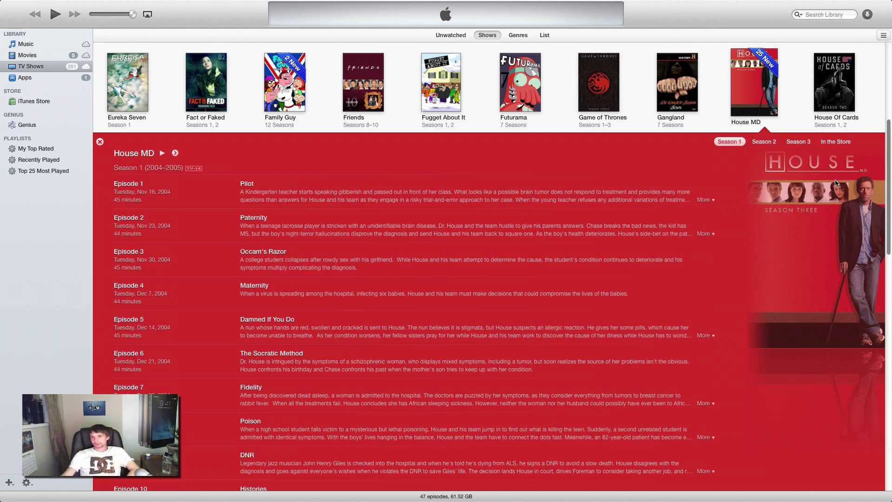
left_click(798, 141)
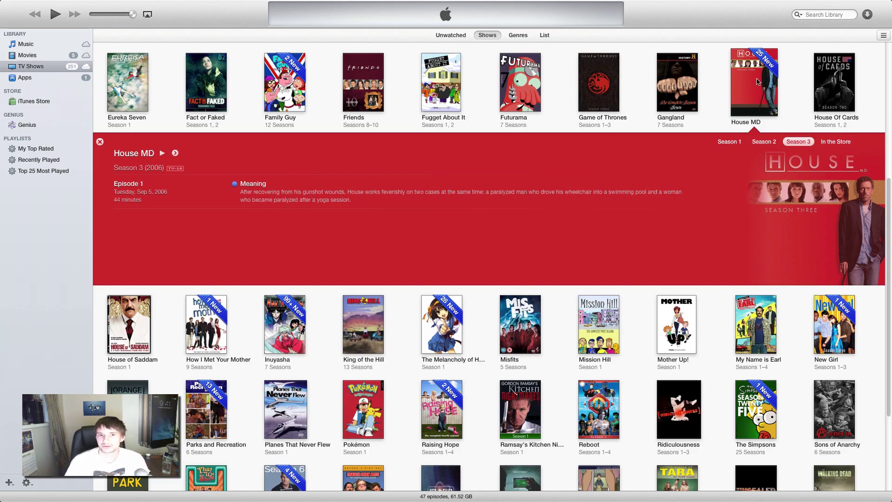
left_click(758, 81)
scroll(739, 120, "up", 5)
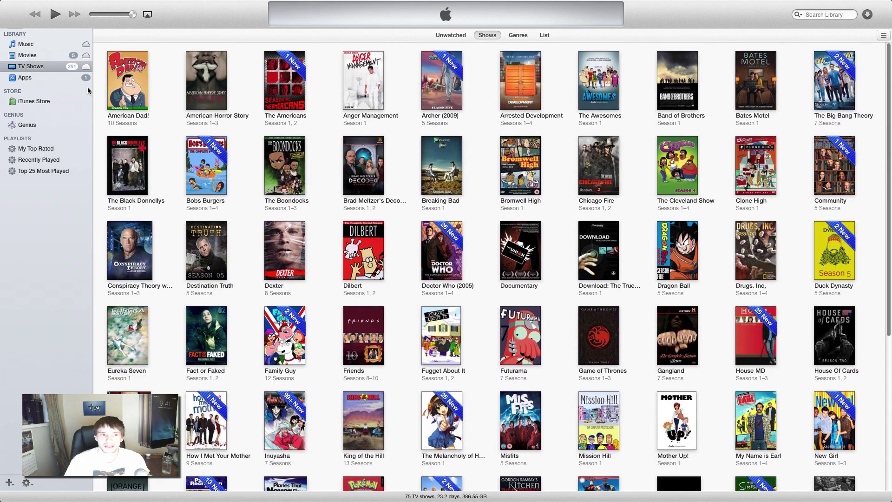
left_click(116, 89)
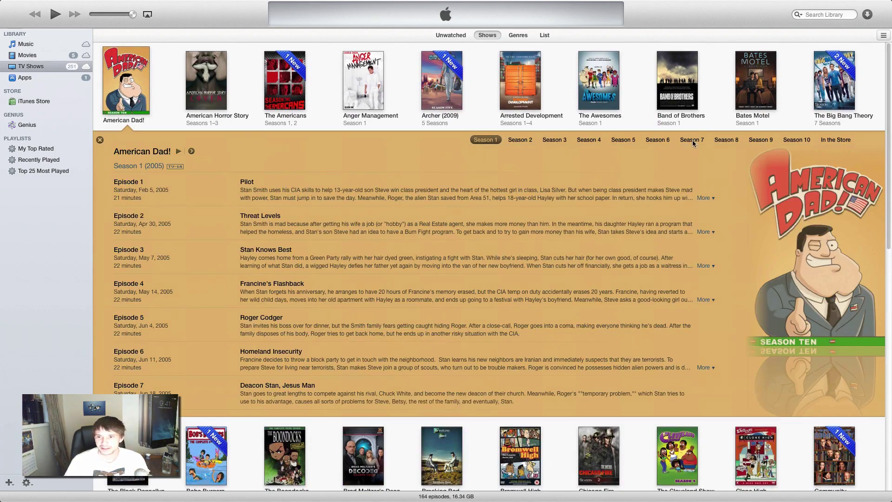
left_click(111, 91)
scroll(364, 191, "down", 5)
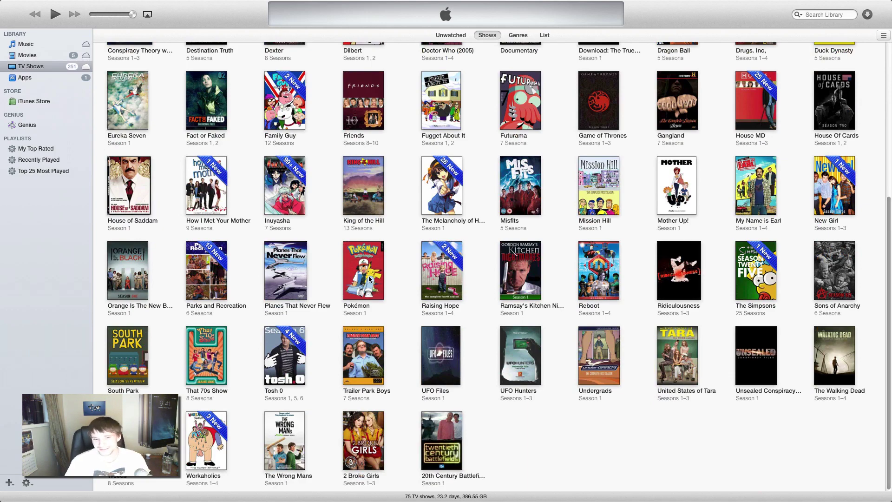
left_click(363, 247)
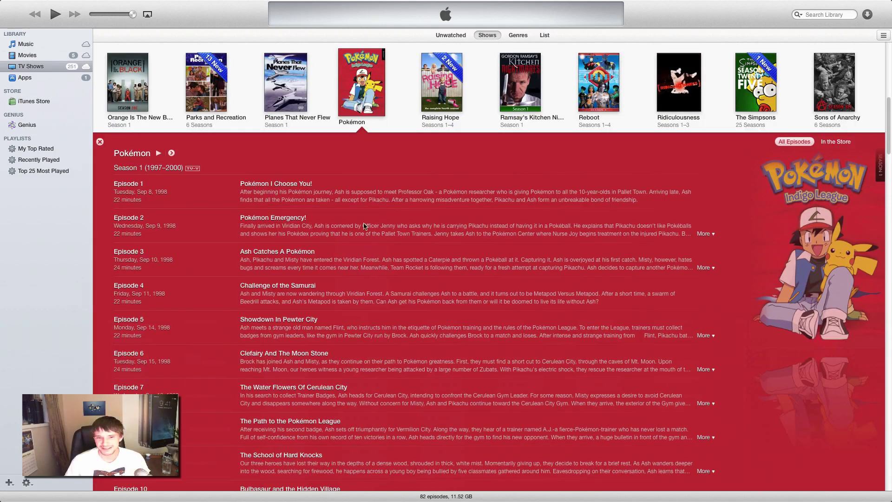
left_click(365, 73)
scroll(575, 241, "up", 5)
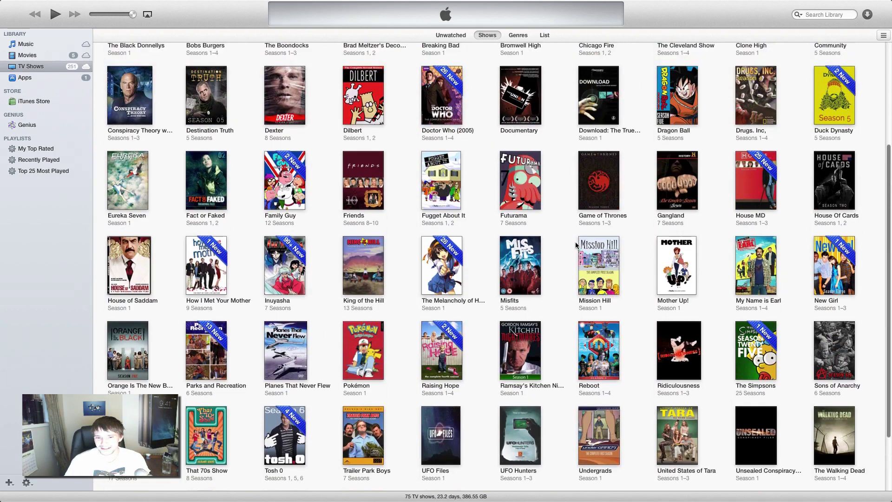
scroll(576, 242, "up", 3)
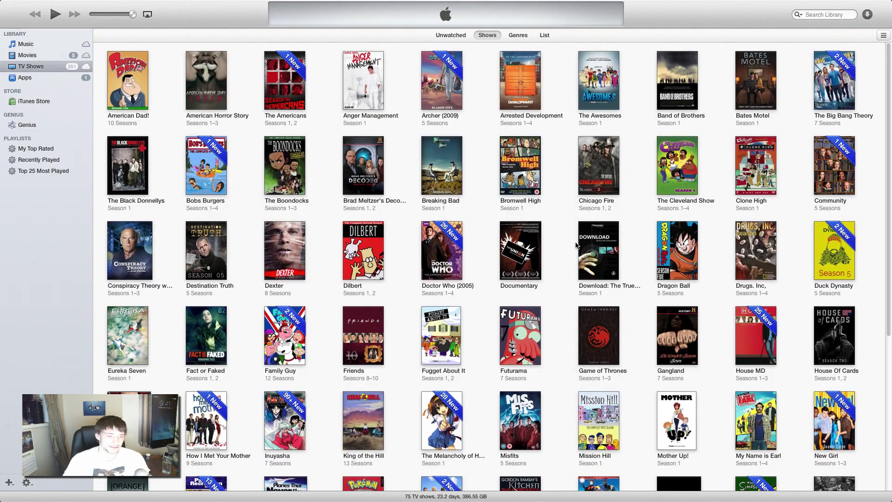
- Switch to Dashboard showing the clocks, calendar, weather, stocks and sticky-note widgets
key("ctrl+Left")
key("ctrl+Left")
key("ctrl+Left")
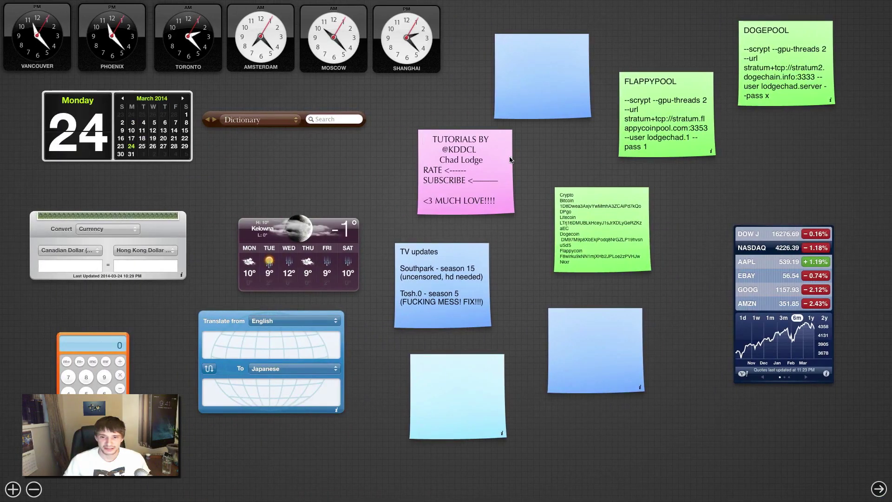
mouse_move(502, 165)
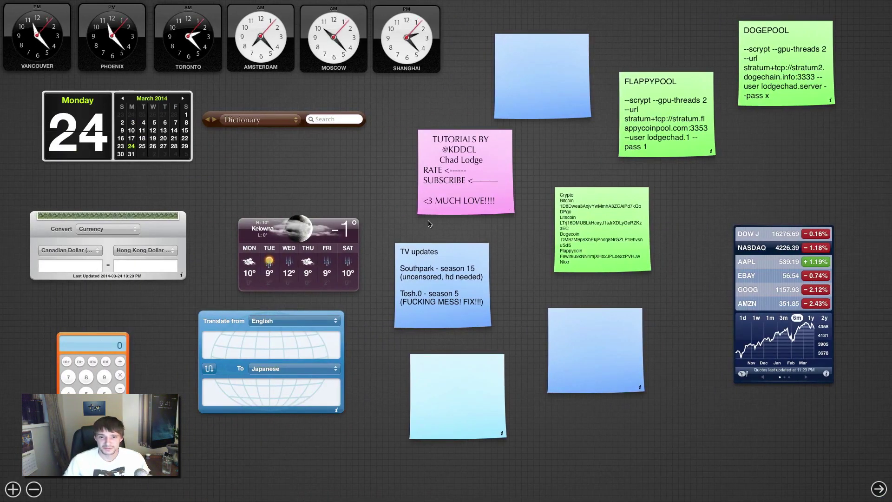